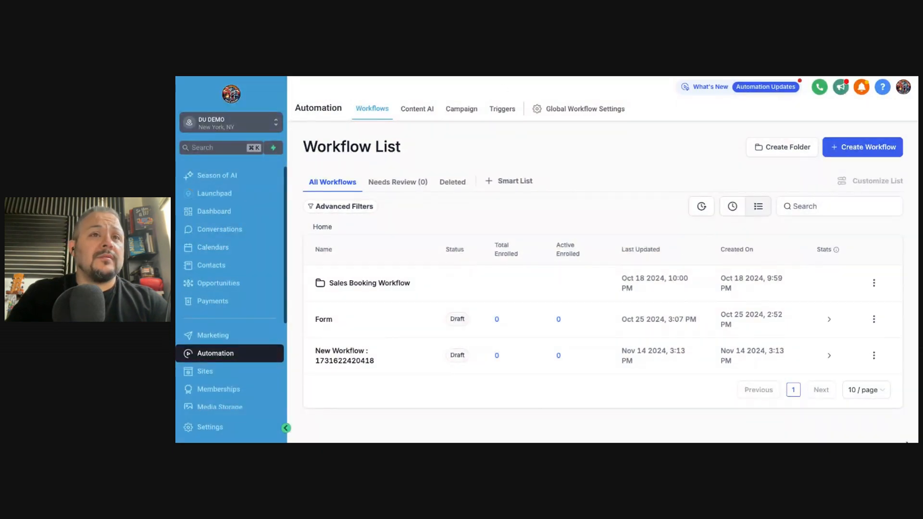
Zoom the page out and open Workflow 1: Initial Nurture from the Sales Booking Workflow folder
key("super+minus")
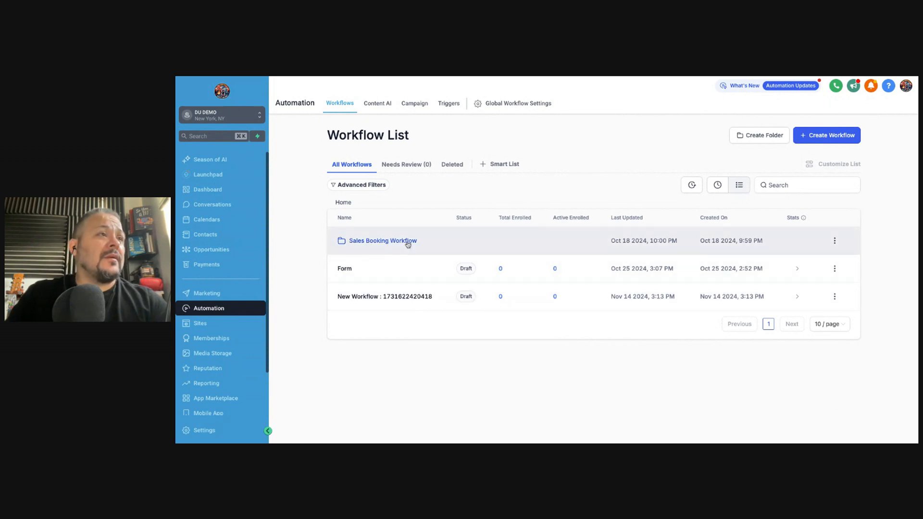
left_click(371, 241)
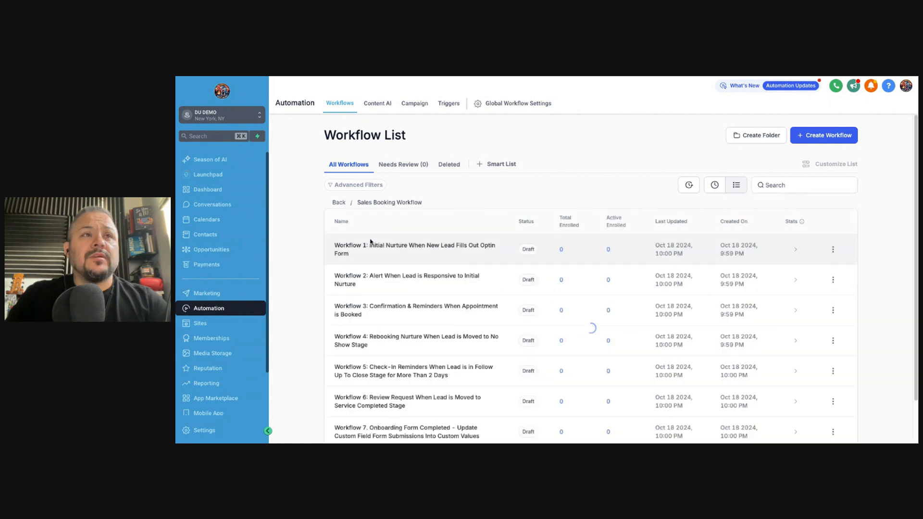
scroll(442, 331, "down", 1)
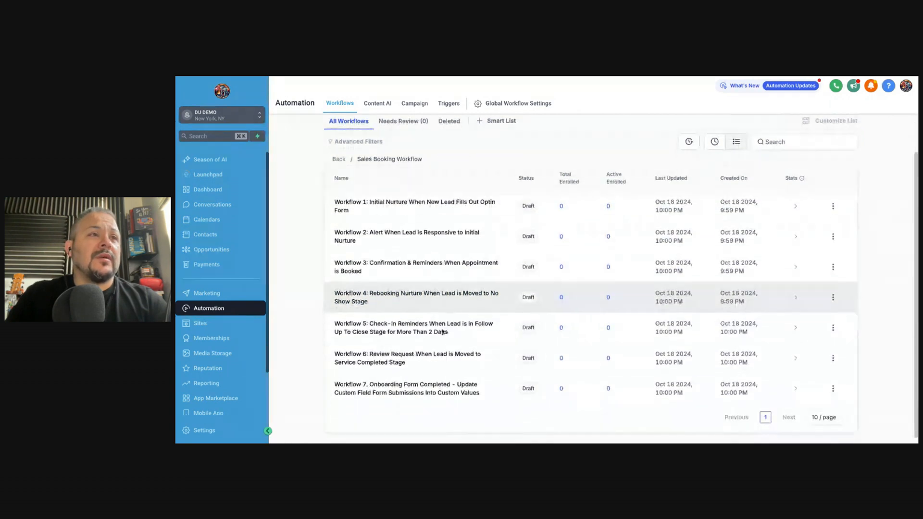
scroll(442, 331, "up", 1)
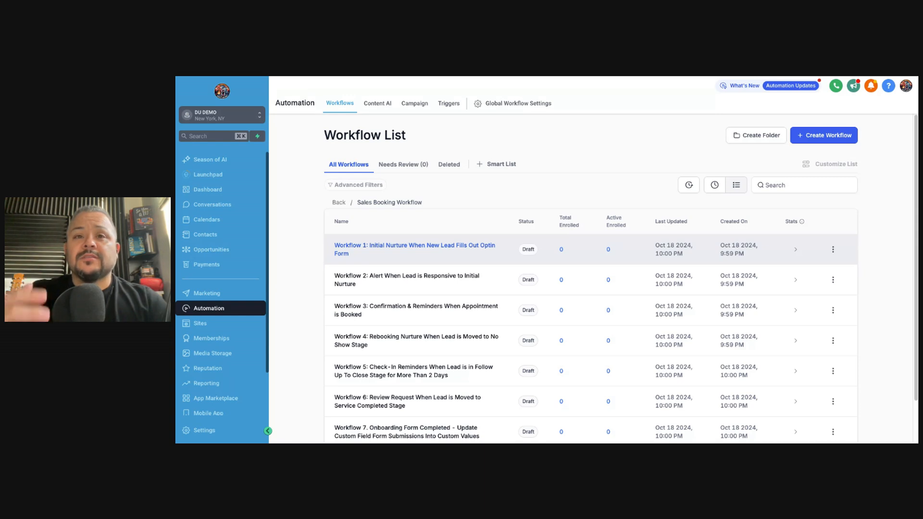
left_click(453, 253)
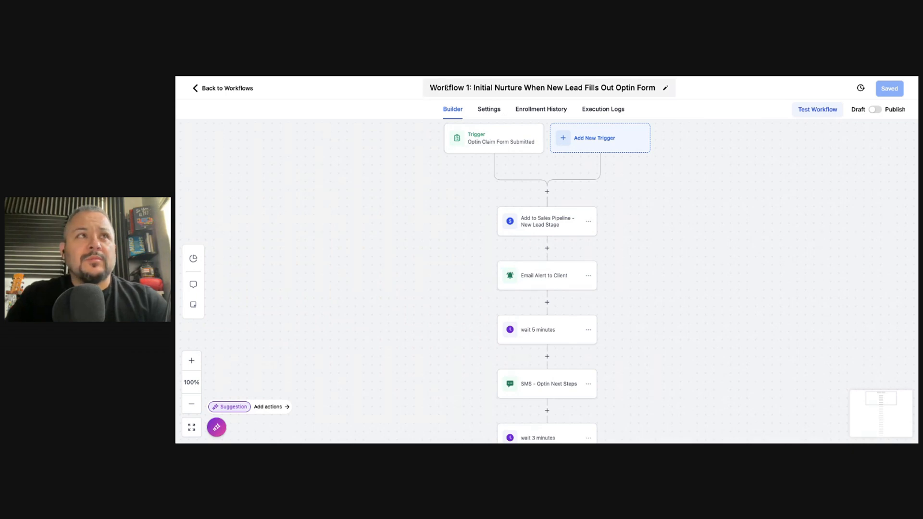
triple_click(555, 87)
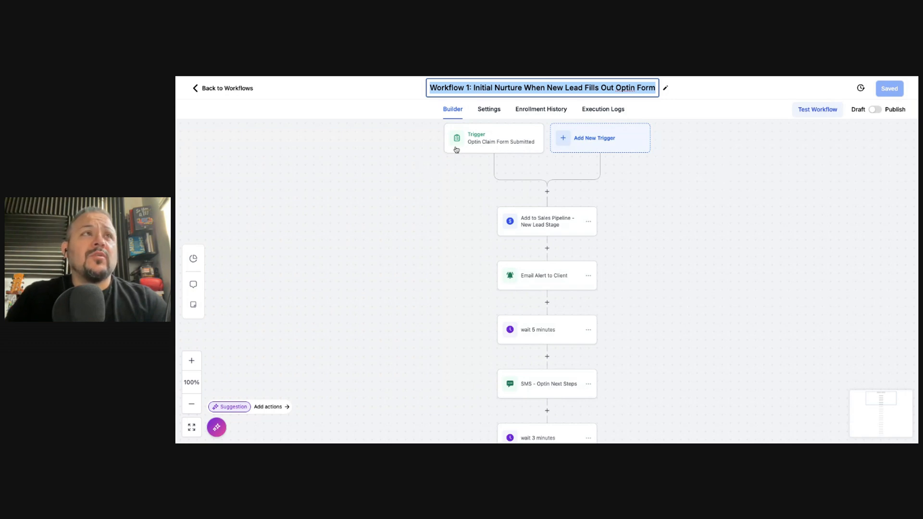
left_click(495, 139)
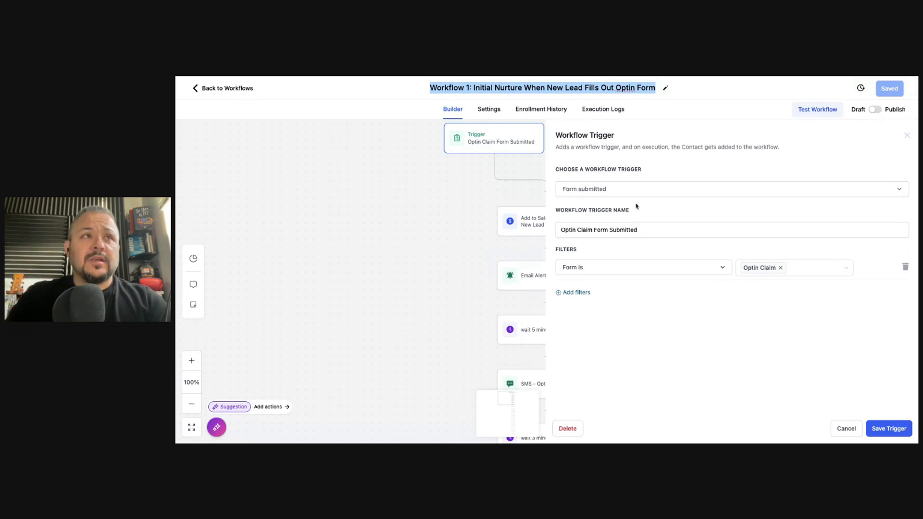
left_click(616, 191)
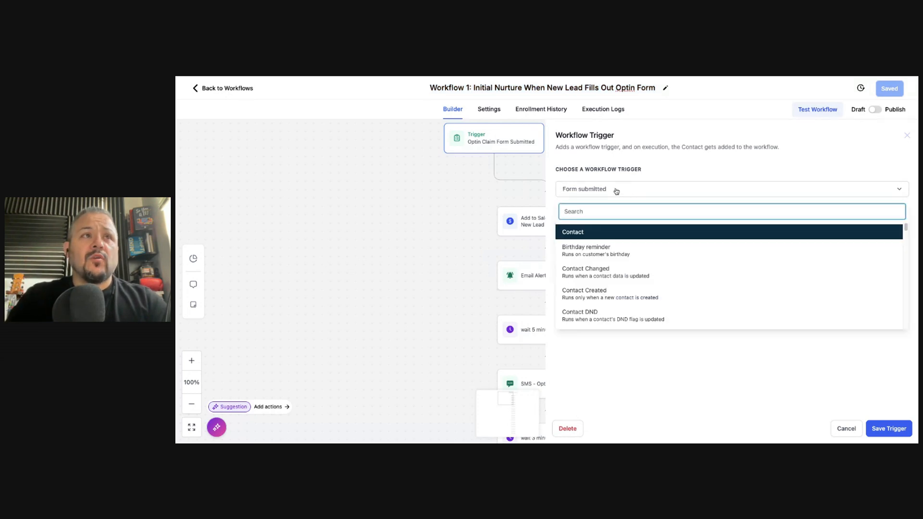
left_click(433, 210)
left_click(514, 147)
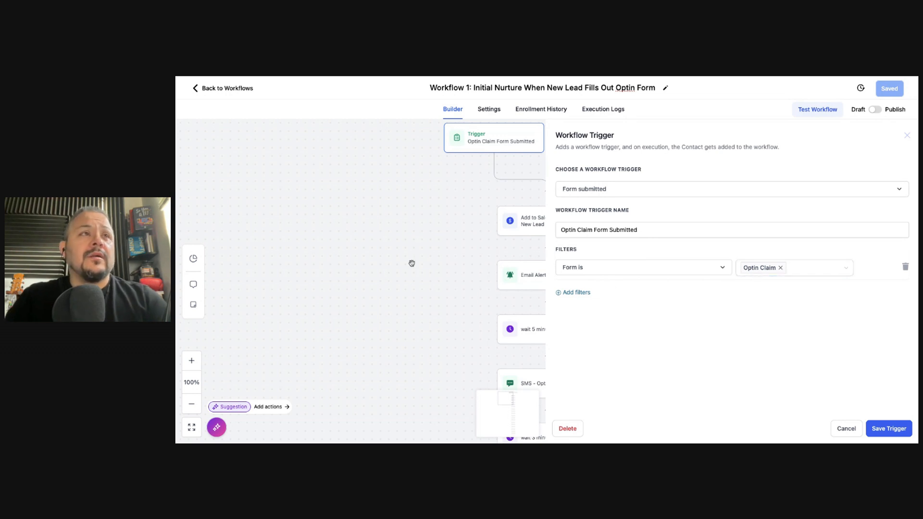
left_click(419, 209)
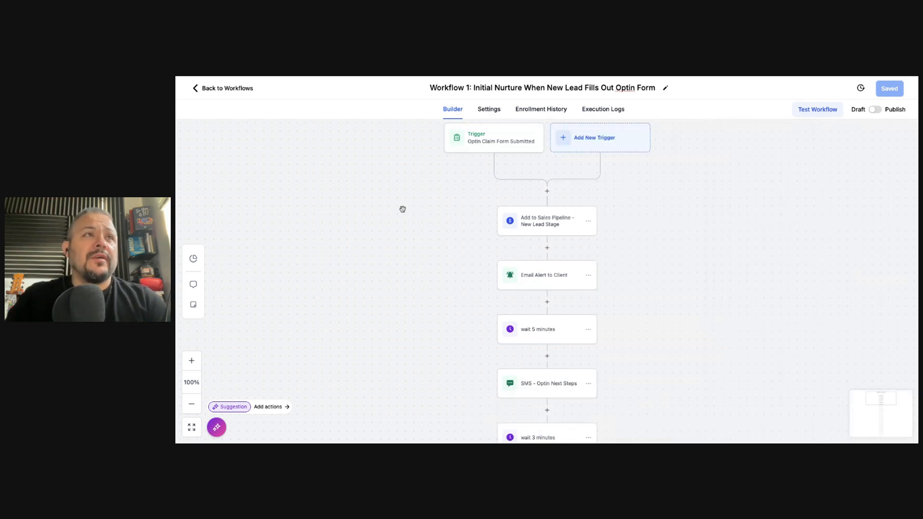
Leave the builder and go to the forms list under Sites > Forms
left_click(194, 89)
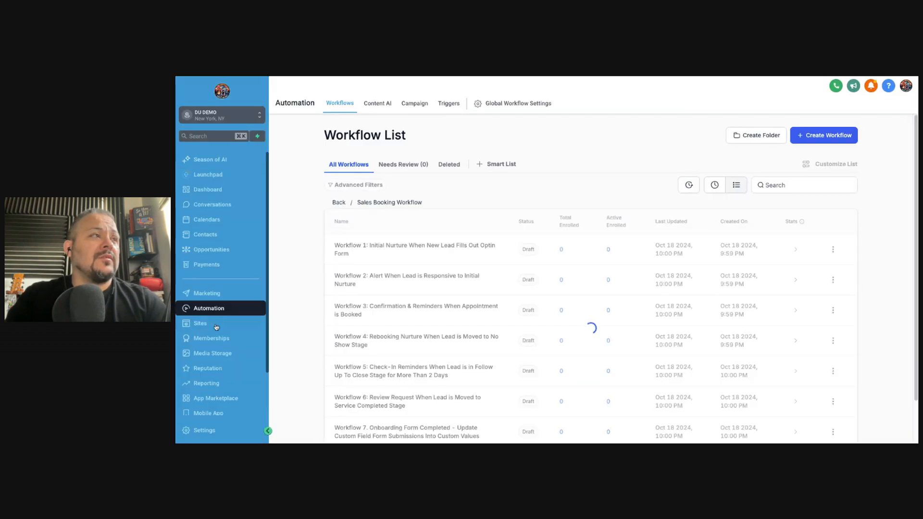
left_click(211, 326)
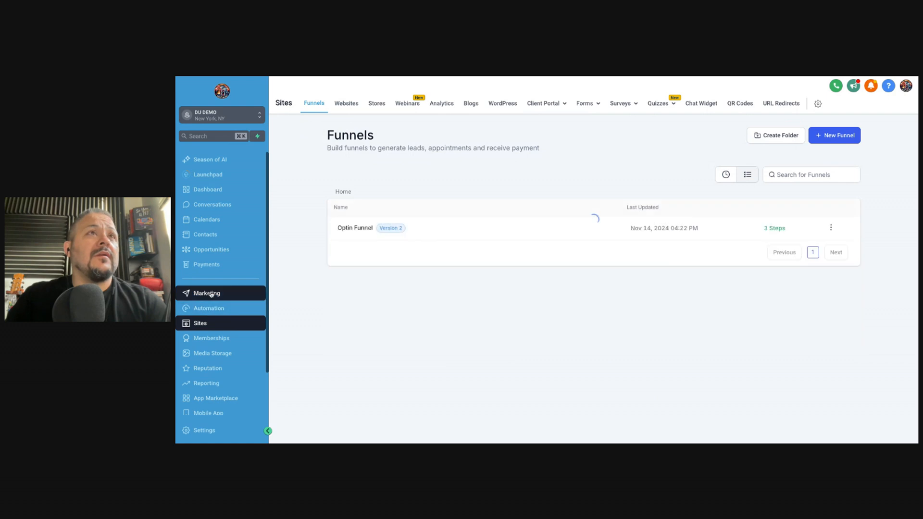
mouse_move(597, 103)
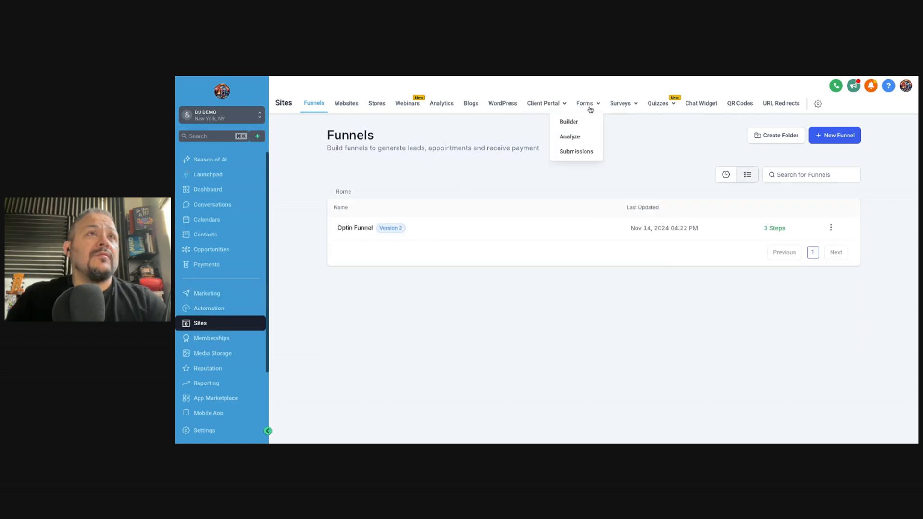
left_click(570, 121)
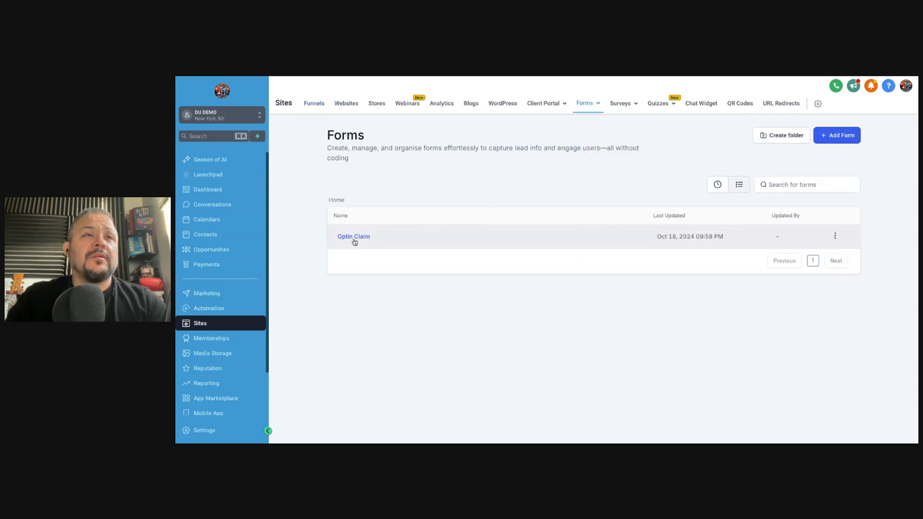
Inspect the Optin Claim form's name, phone and email fields, then return to Automation
left_click(354, 237)
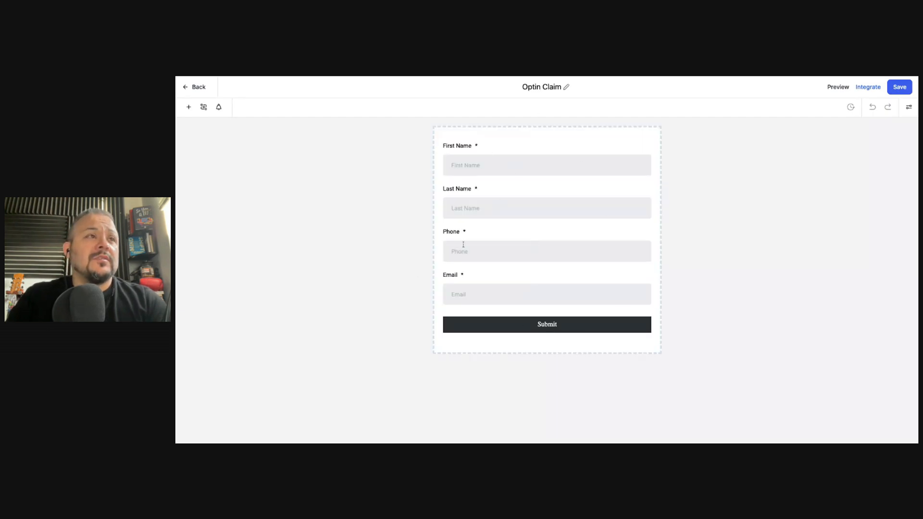
left_click(199, 87)
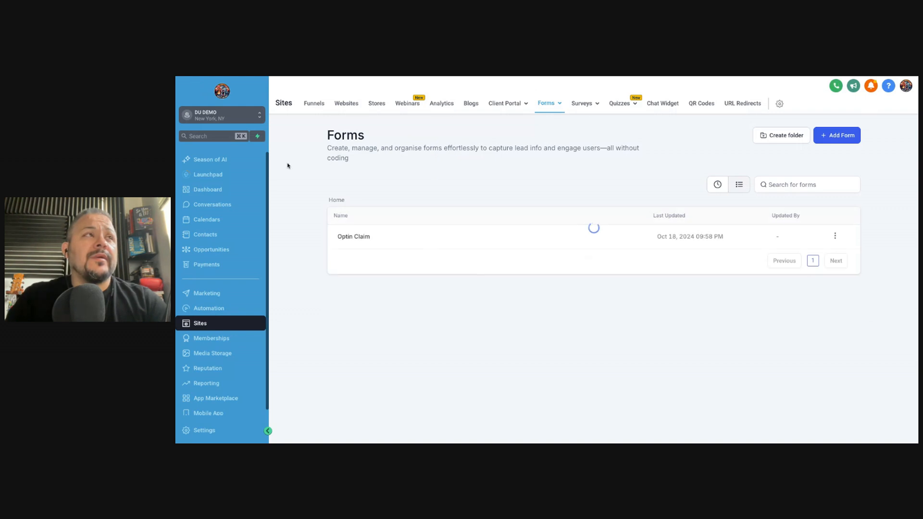
left_click(207, 306)
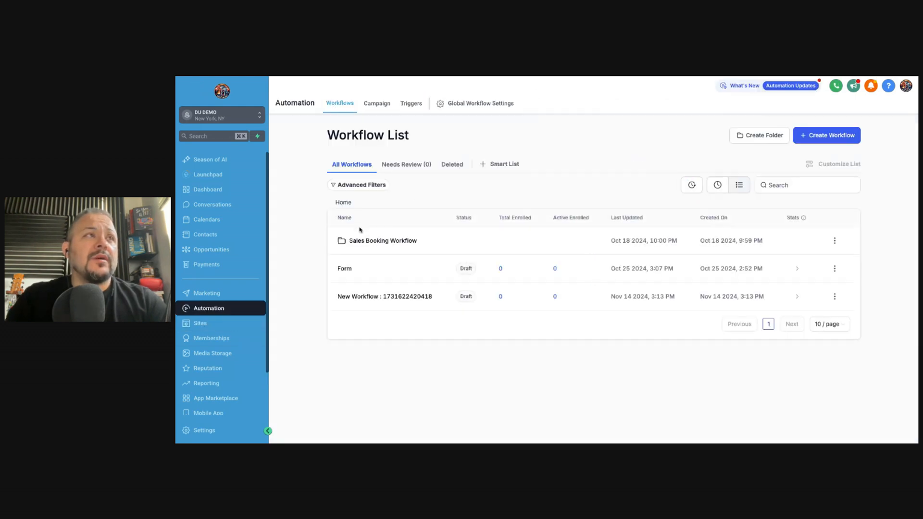
Reopen Workflow 1 and review the trigger's Optin Claim form filter
left_click(365, 238)
left_click(386, 249)
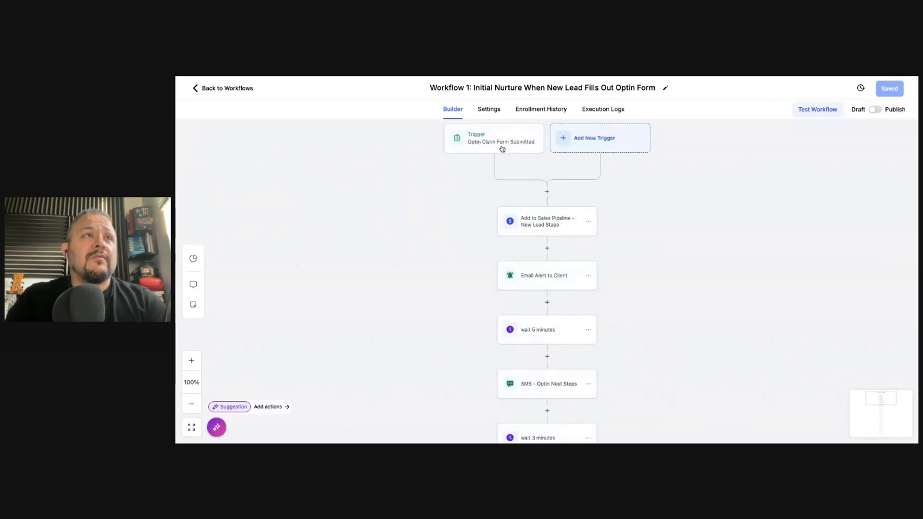
left_click(501, 149)
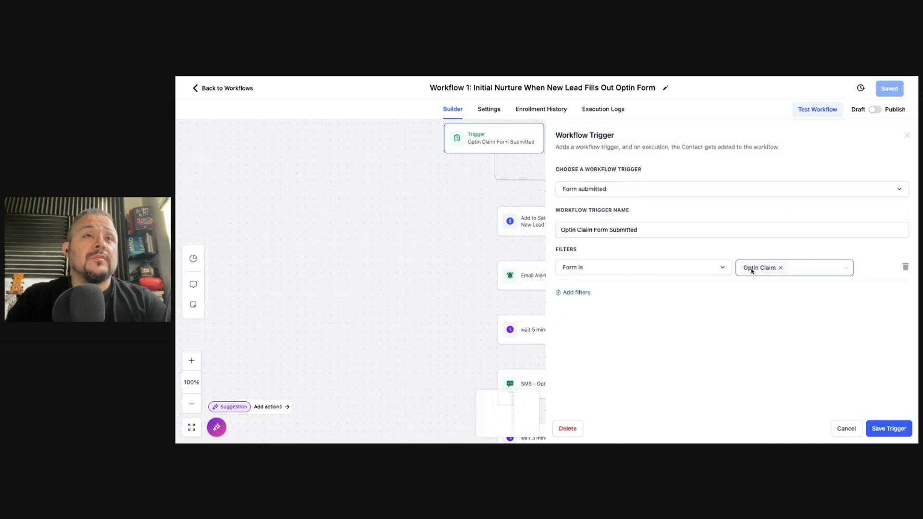
left_click(806, 268)
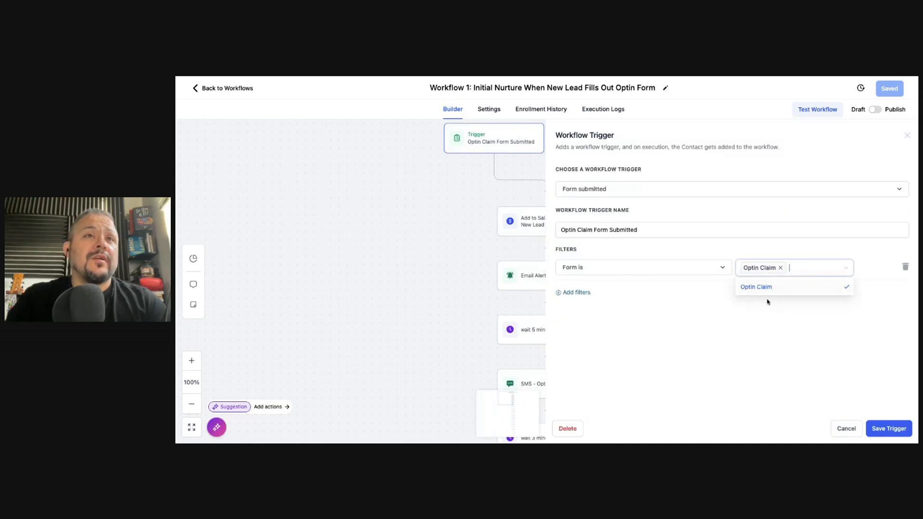
left_click(712, 349)
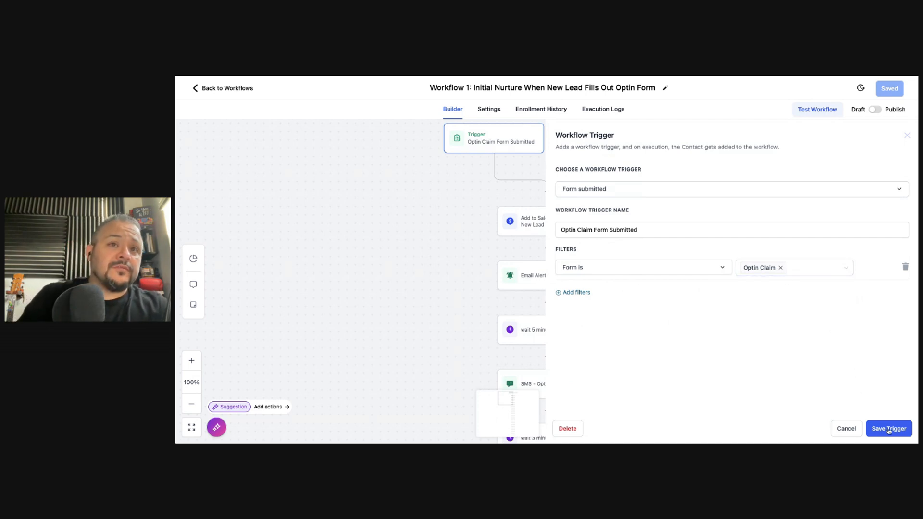
Save the trigger unchanged and inspect the Add to Sales Pipeline step's New Leads stage
left_click(475, 188)
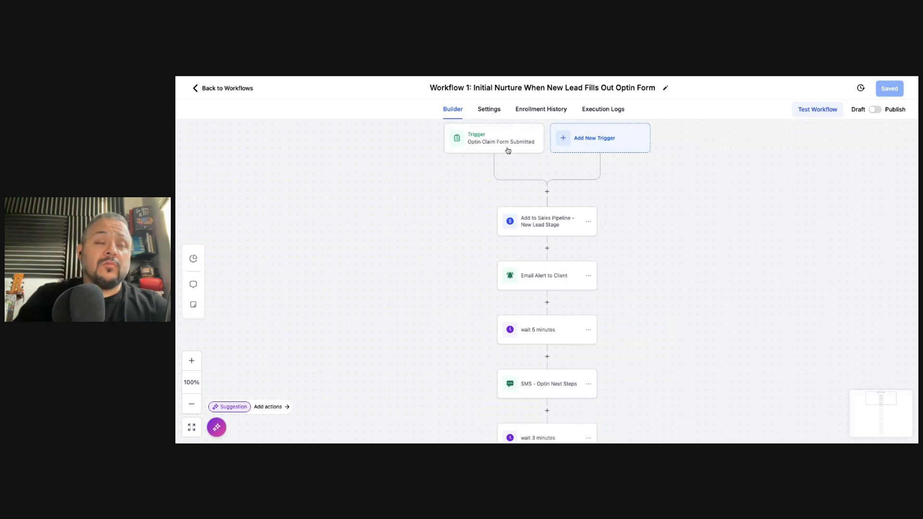
left_click(549, 229)
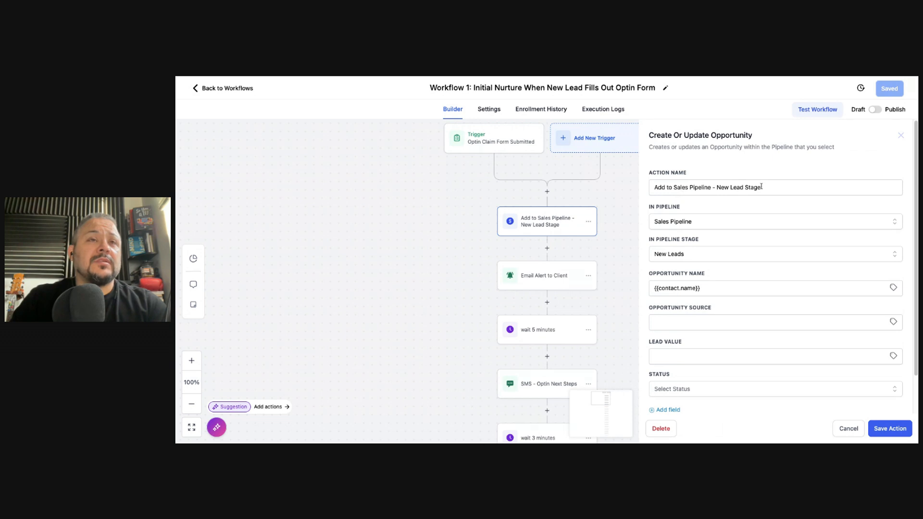
left_click_drag(766, 187, 716, 187)
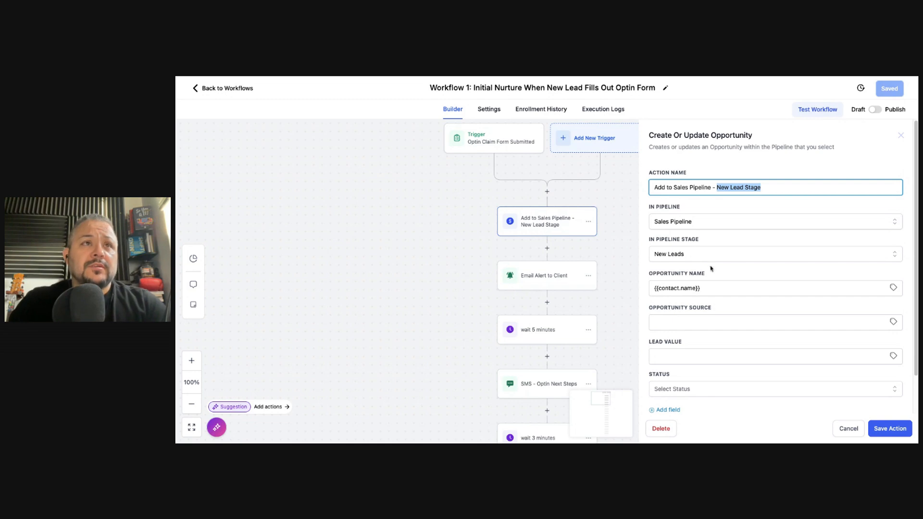
Review the Email Alert to Client step's lead-info message and available email templates
left_click(460, 233)
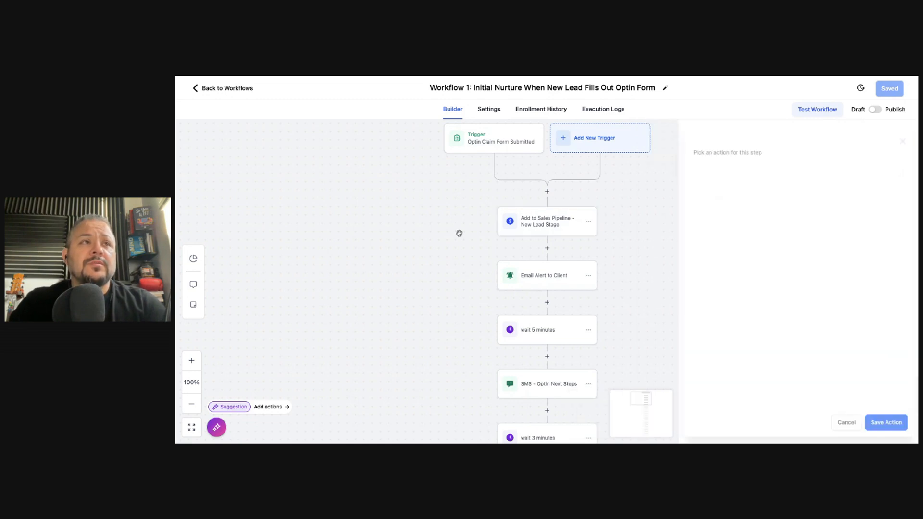
left_click(536, 282)
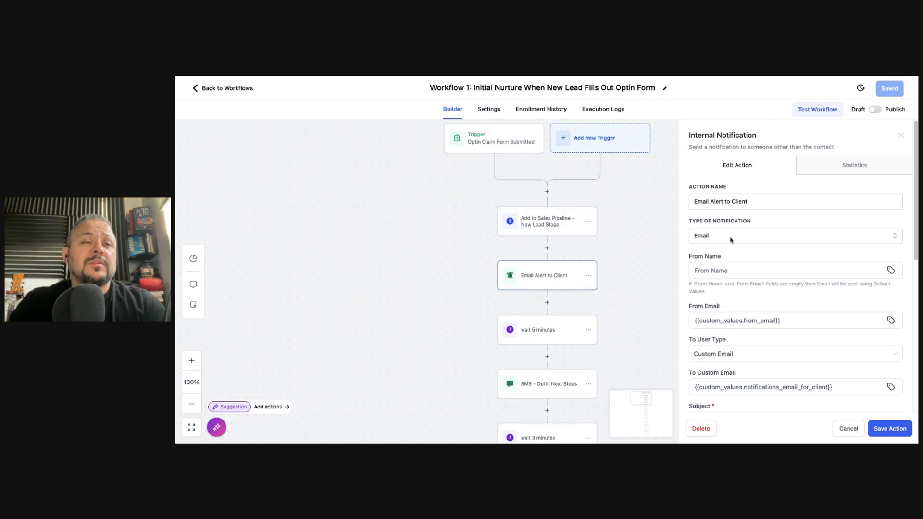
scroll(727, 269, "down", 6)
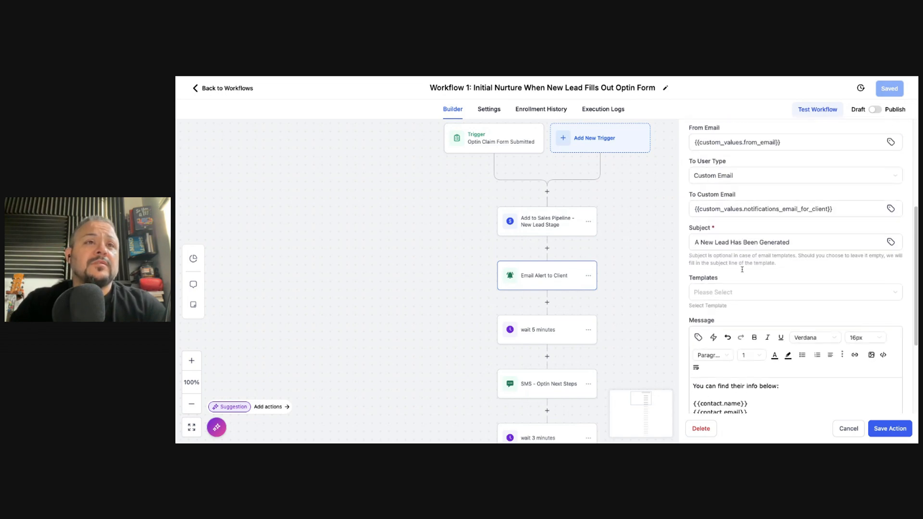
left_click_drag(769, 319, 780, 278)
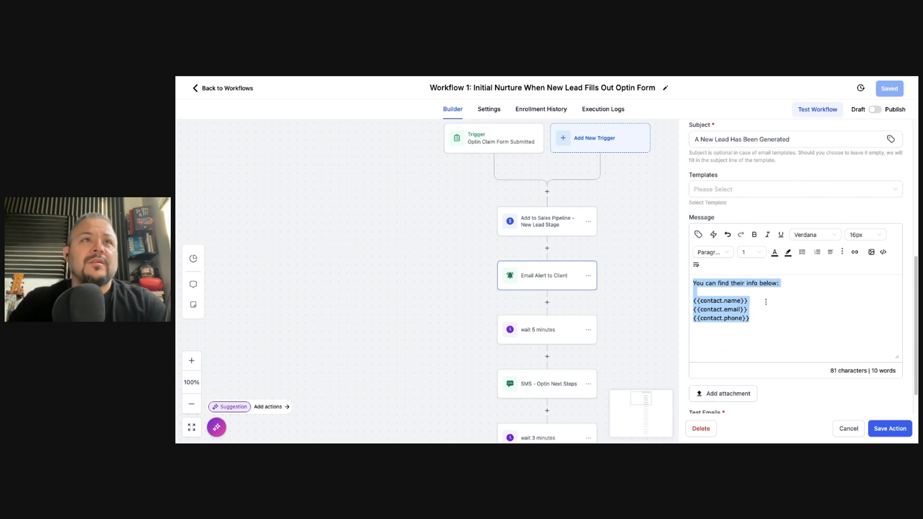
scroll(726, 288, "up", 1)
left_click(736, 237)
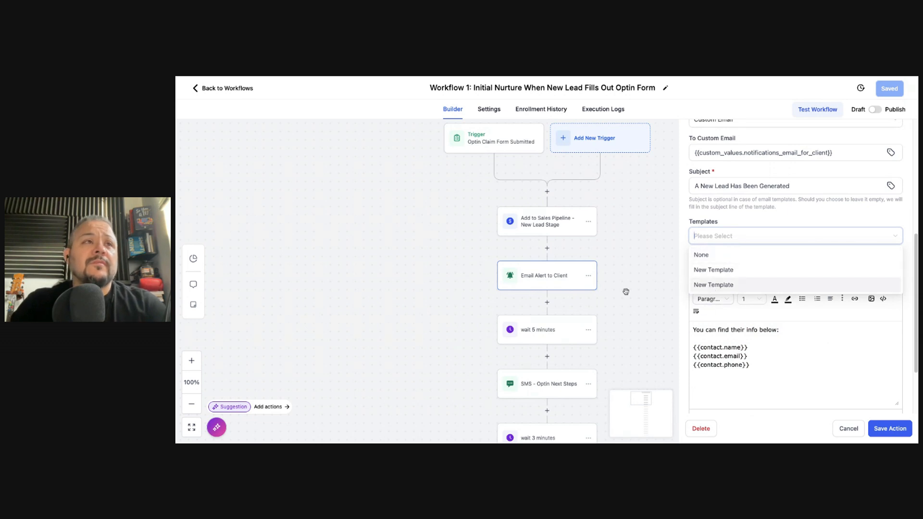
Close the email alert settings and scroll down to the SMS - Optin Next Steps node
left_click(565, 310)
scroll(561, 337, "down", 1)
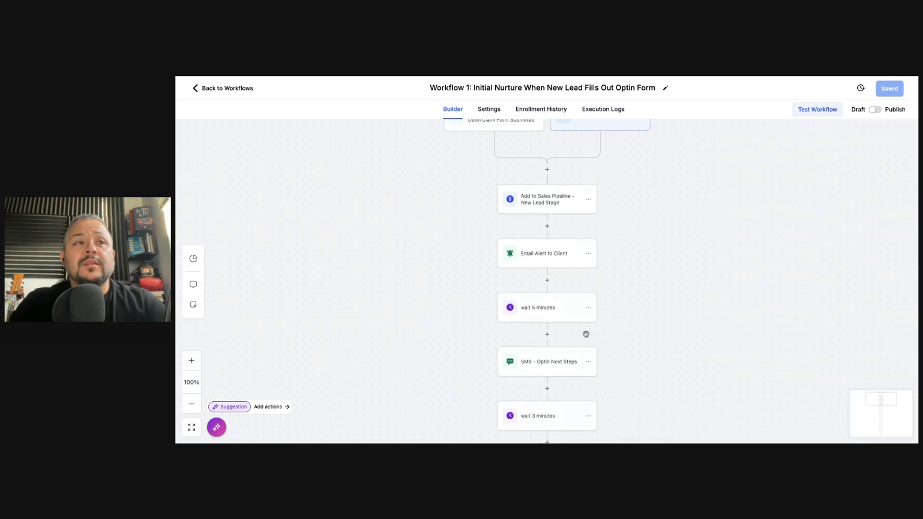
scroll(566, 304, "down", 2)
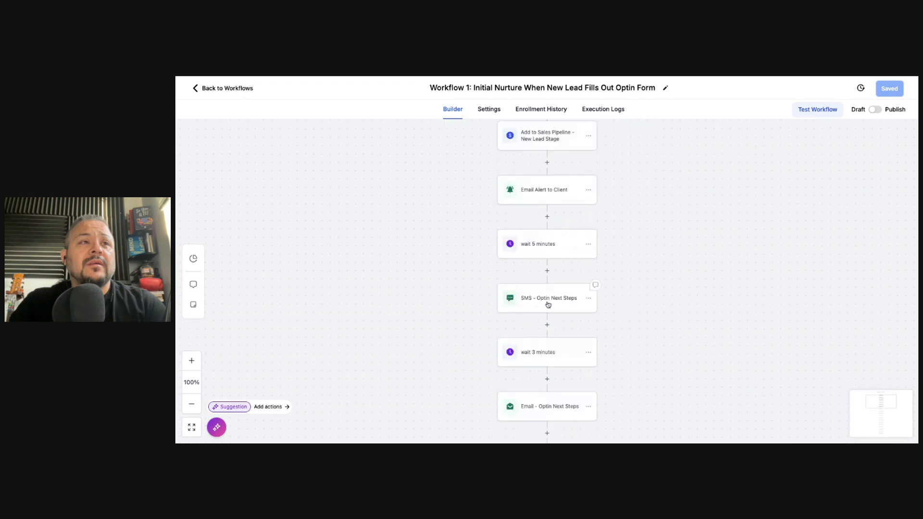
Review the SMS - Optin Next Steps message and its appointment-type custom value, then the 3-minute wait
left_click(547, 301)
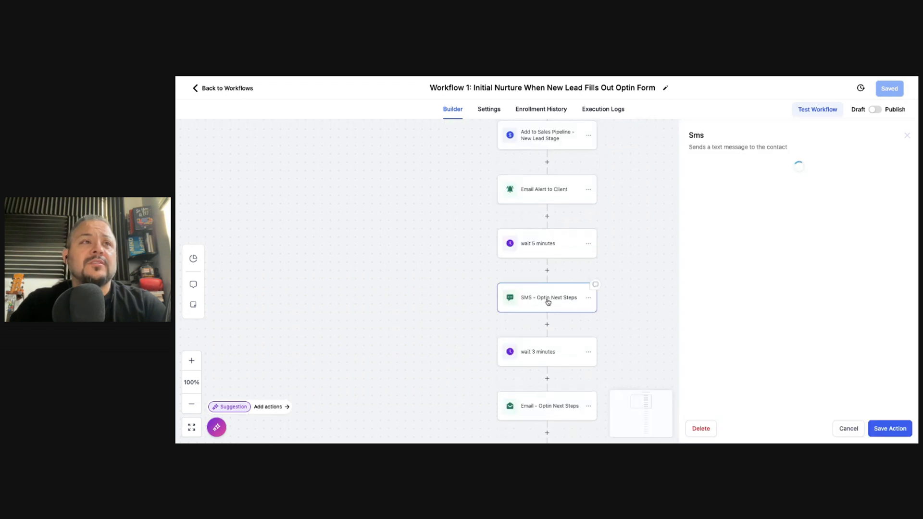
left_click_drag(789, 320, 692, 293)
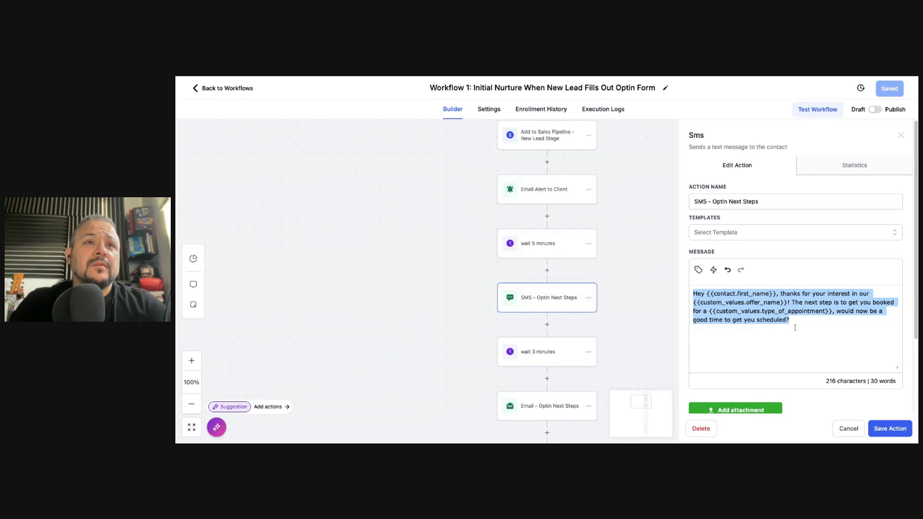
left_click(741, 311)
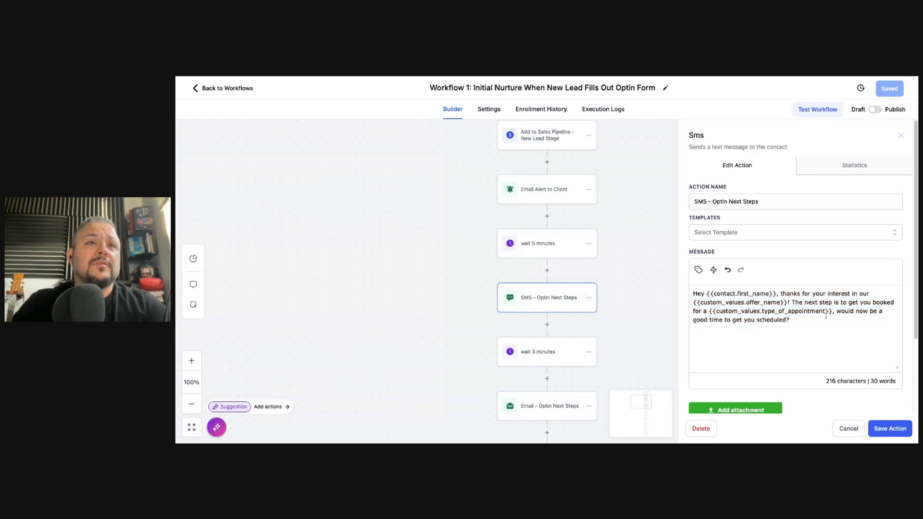
left_click_drag(826, 312, 715, 312)
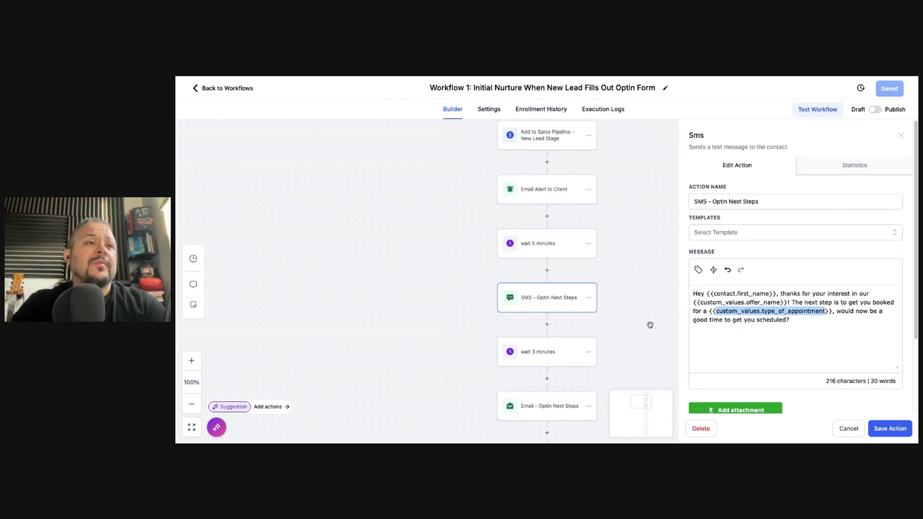
left_click(528, 359)
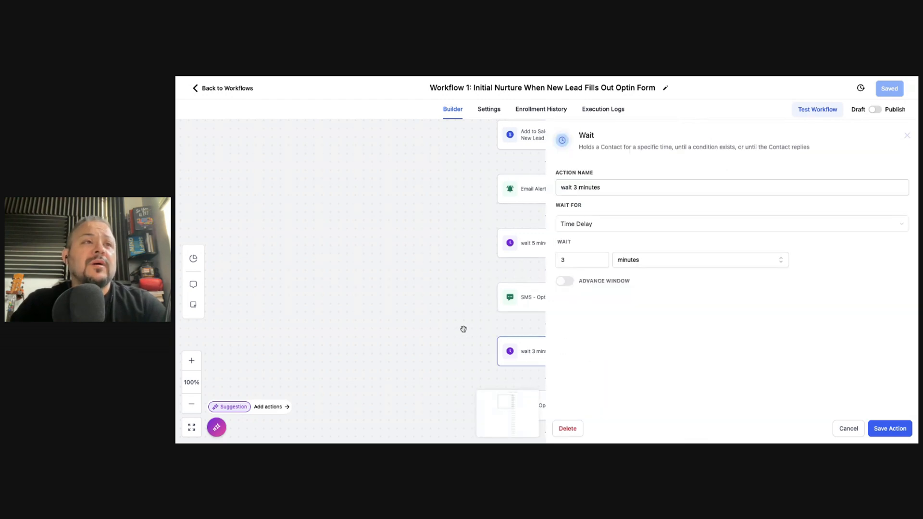
left_click(907, 137)
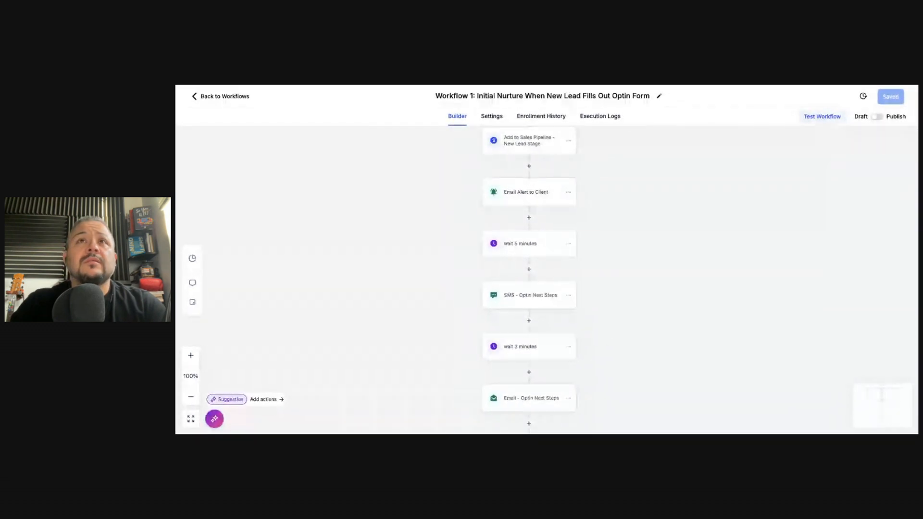
Check the 3-minute wait limited to M-F 9a-5p, then open Automatic Call 1
scroll(528, 356, "down", 1)
scroll(527, 355, "down", 2)
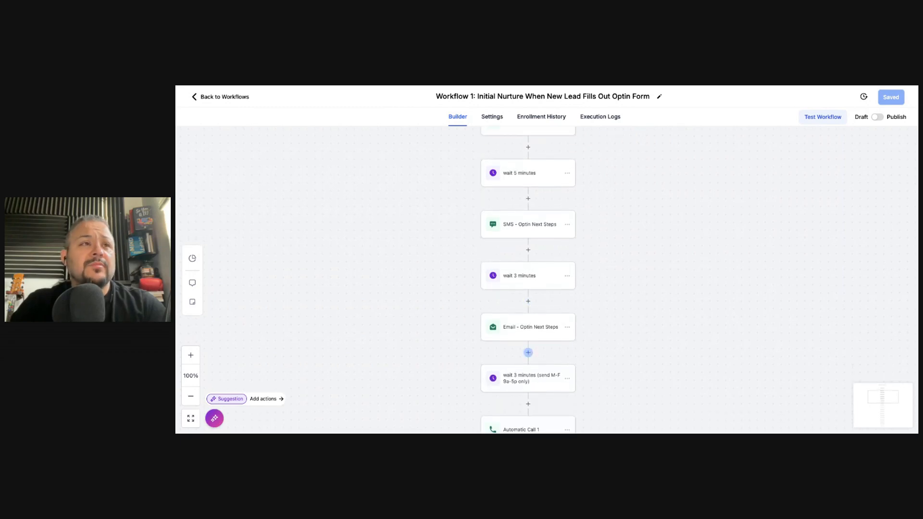
scroll(528, 352, "down", 1)
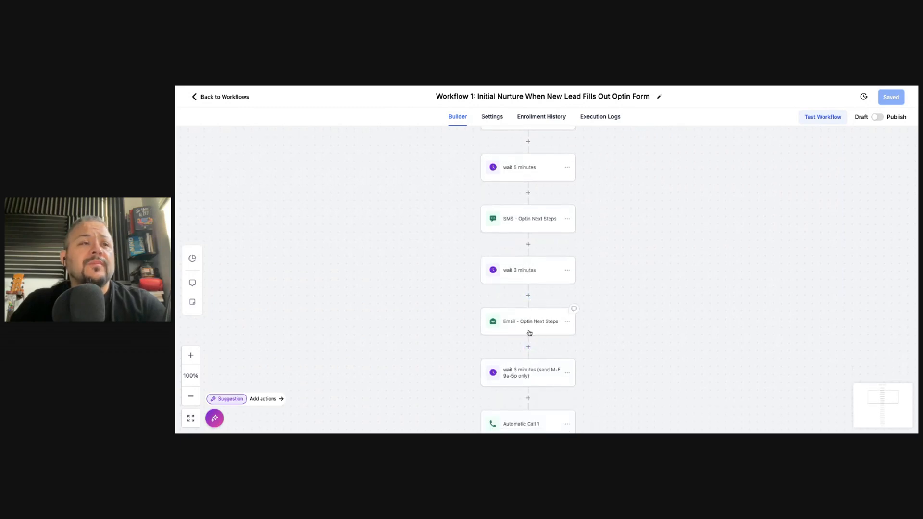
scroll(527, 330, "down", 2)
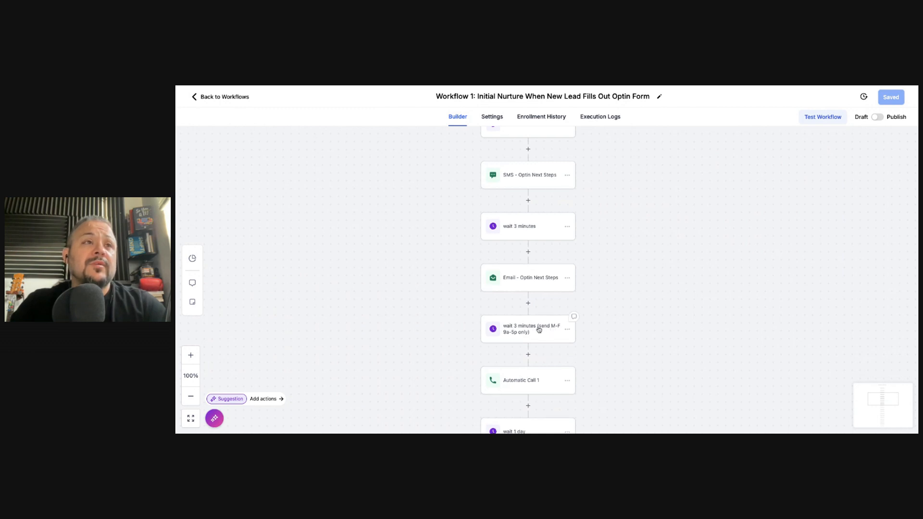
left_click(539, 330)
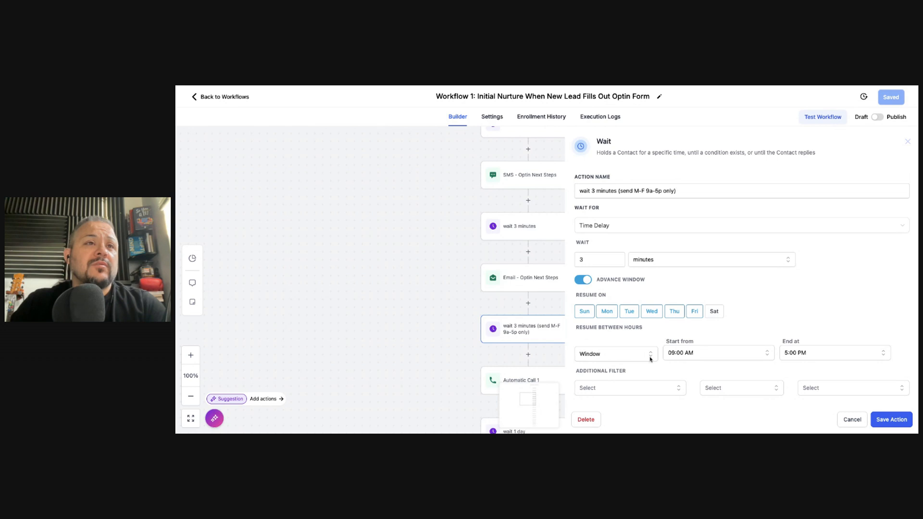
left_click(907, 142)
scroll(571, 335, "down", 3)
left_click(531, 325)
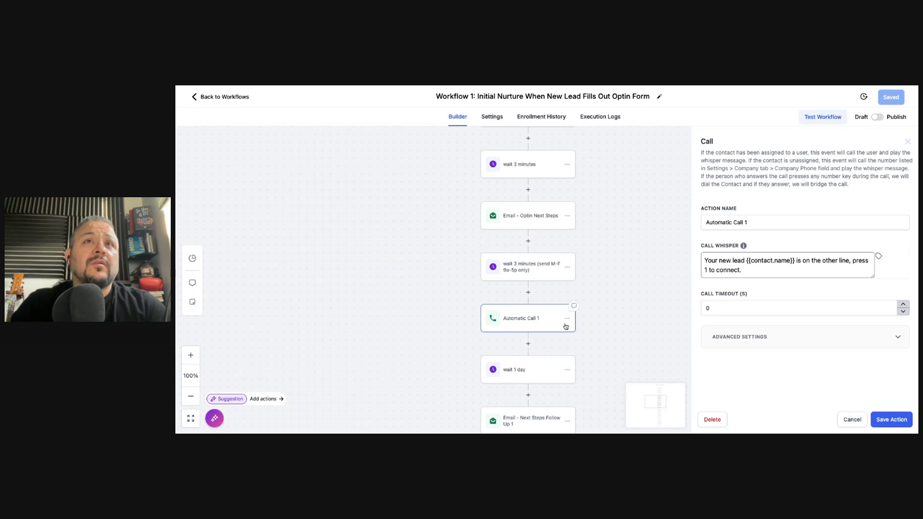
left_click_drag(701, 152, 854, 188)
left_click(829, 186)
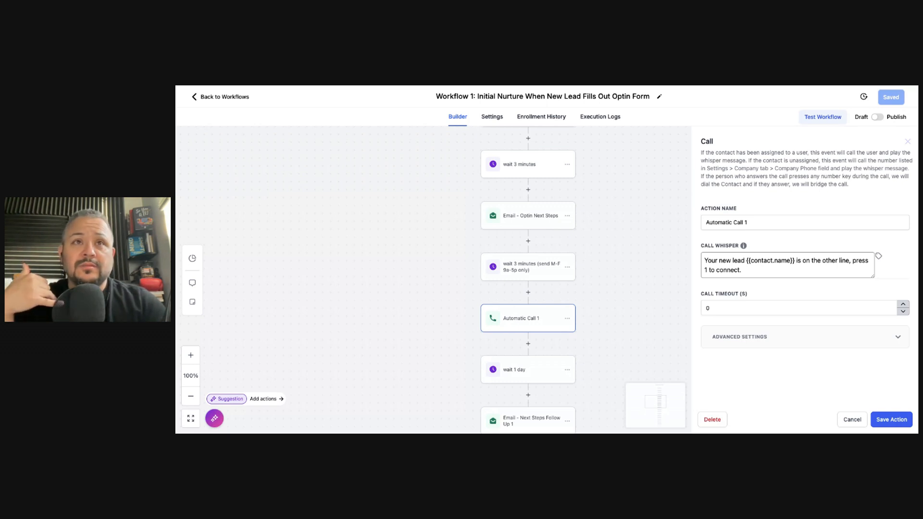
scroll(529, 337, "down", 2)
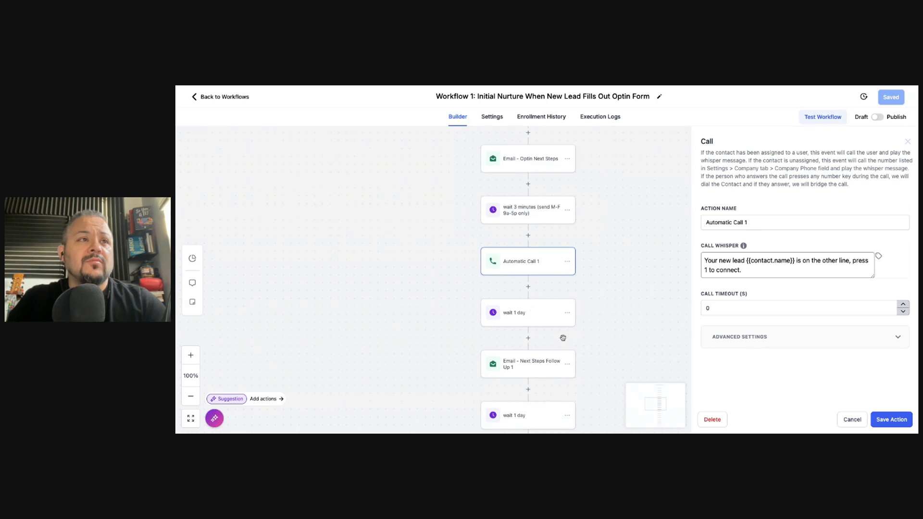
Review Email and SMS - Next Steps Follow Up 1 and the wait 1 day step
scroll(560, 334, "down", 2)
left_click(524, 314)
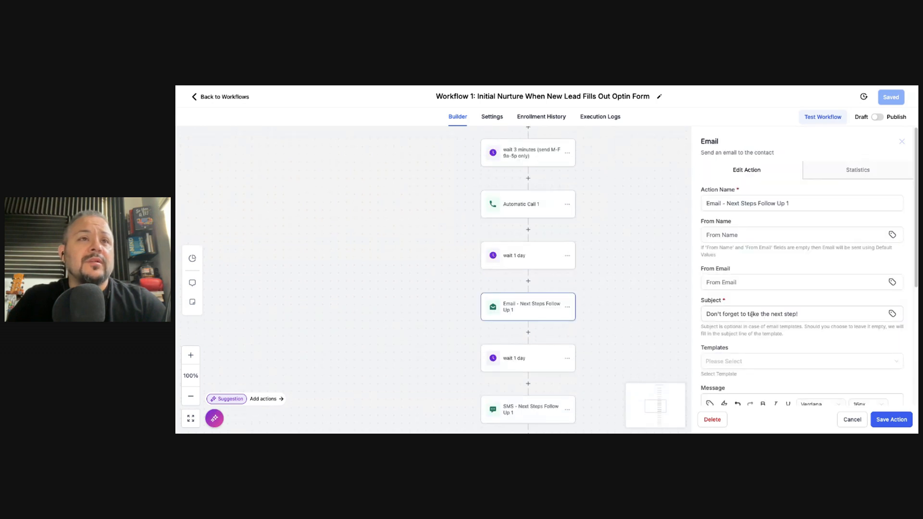
scroll(531, 335, "down", 2)
left_click(534, 348)
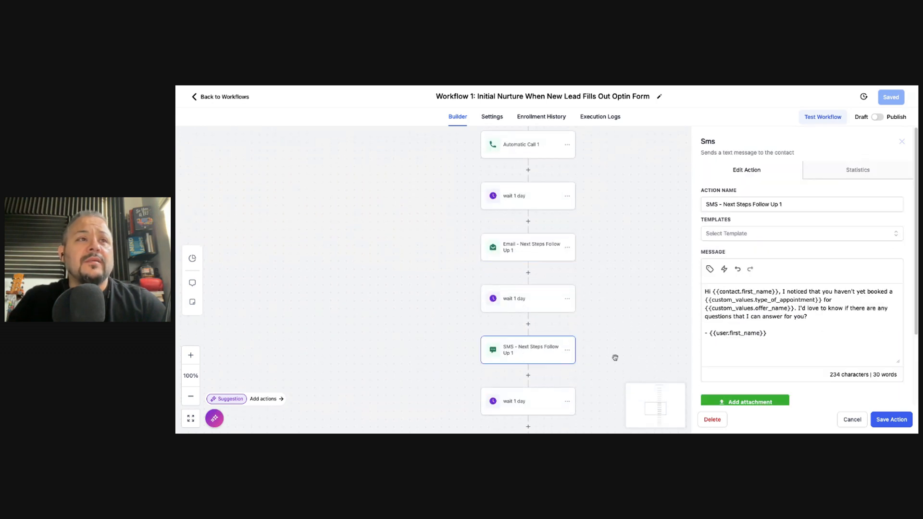
scroll(558, 360, "down", 2)
left_click(544, 354)
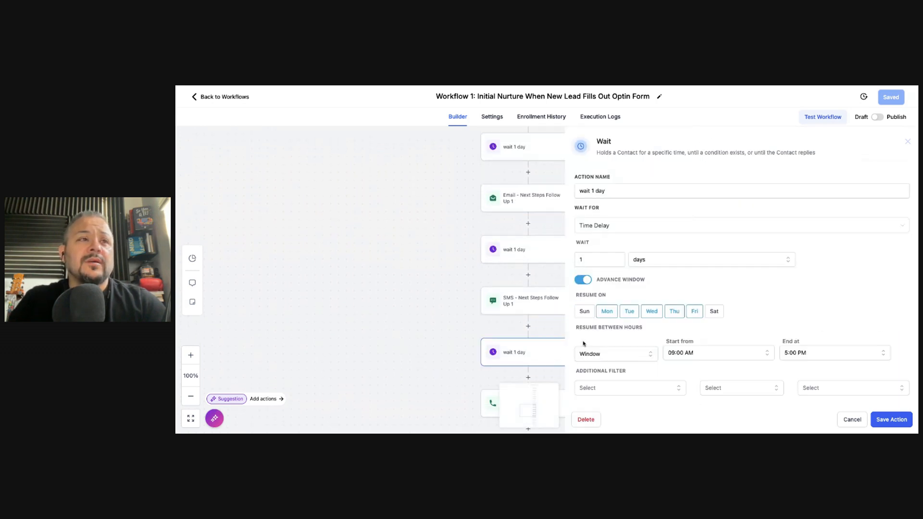
left_click(442, 332)
scroll(443, 331, "up", 5)
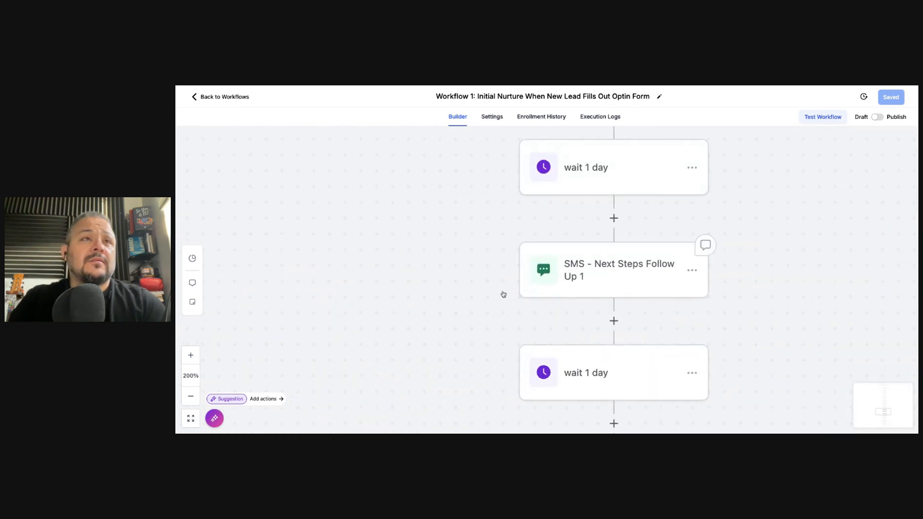
Zoom the canvas out to 80% and scroll through the workflow from trigger to END
left_click(190, 395)
scroll(503, 346, "down", 3)
scroll(585, 353, "down", 3)
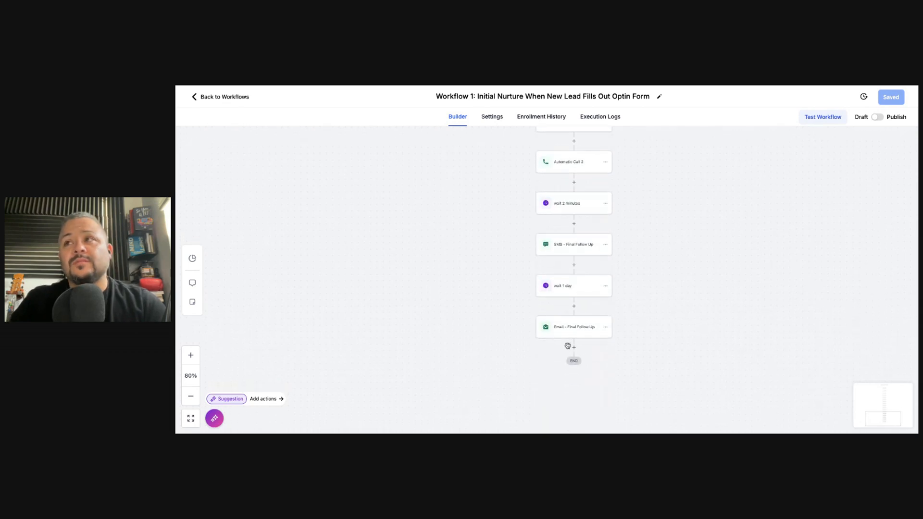
scroll(526, 275, "up", 10)
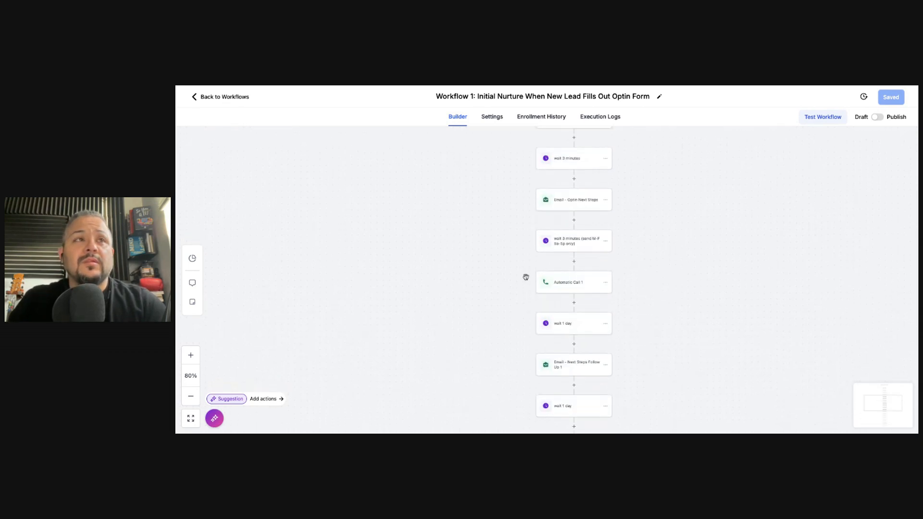
scroll(526, 277, "down", 7)
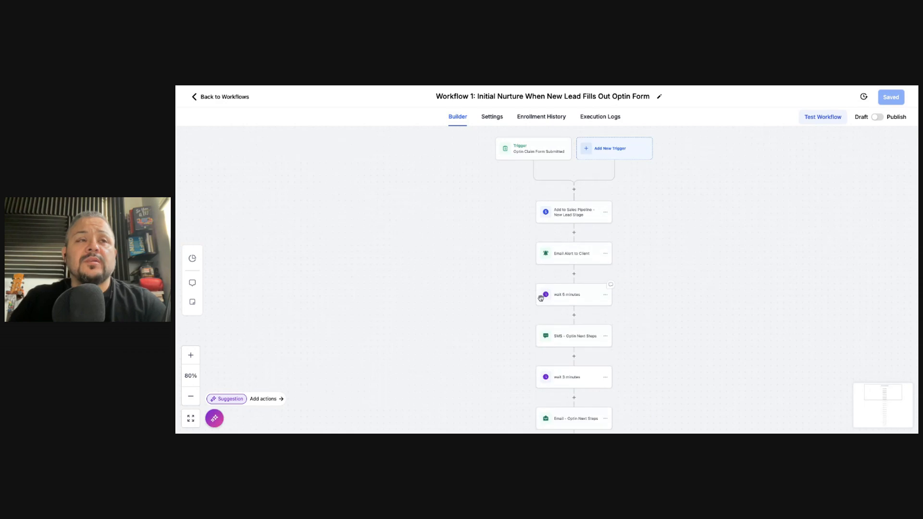
scroll(540, 298, "down", 1)
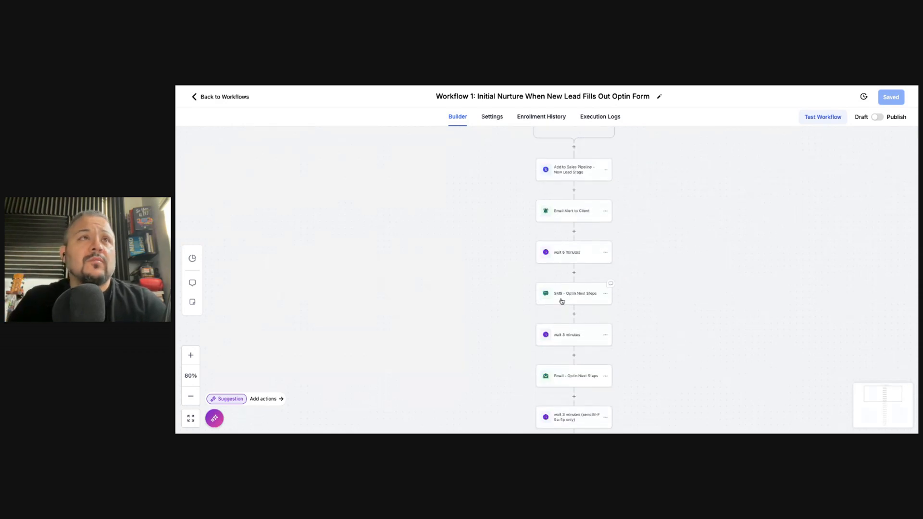
Return to the Sales Booking Workflow list and open the Create Workflow dropdown
left_click(202, 97)
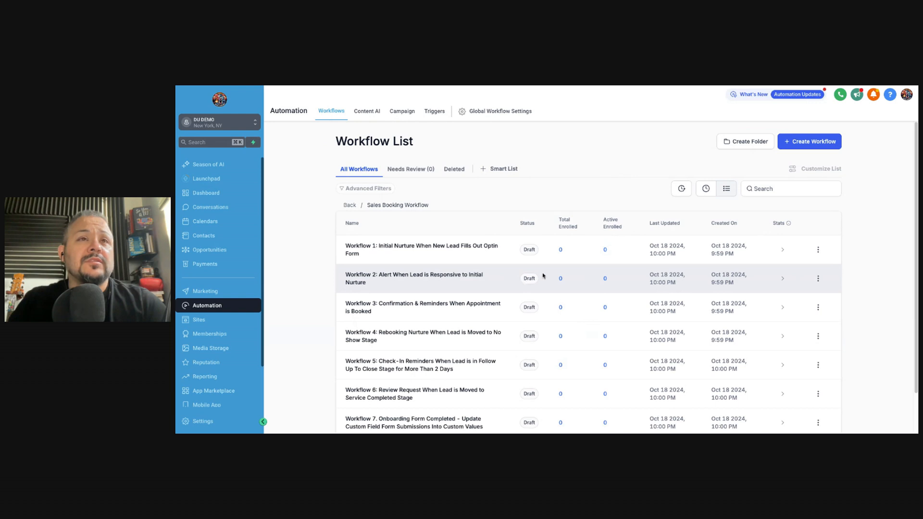
scroll(538, 307, "down", 1)
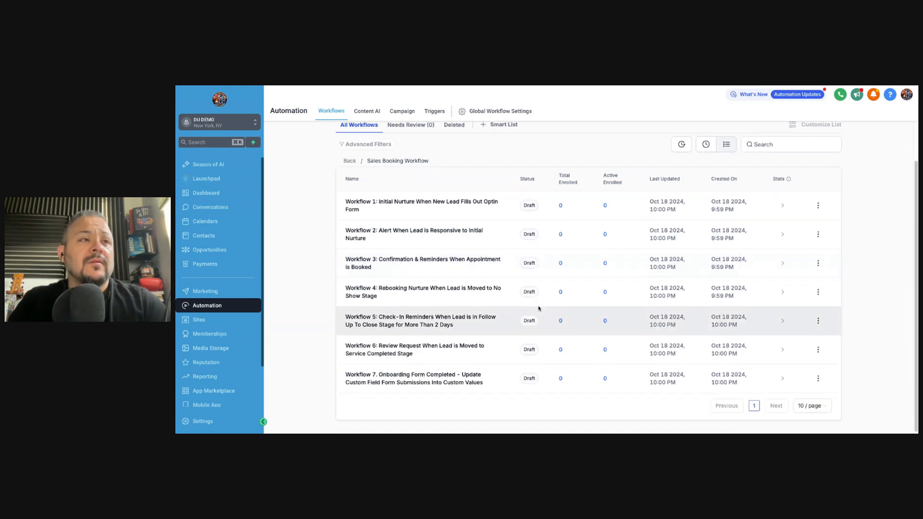
scroll(528, 324, "up", 1)
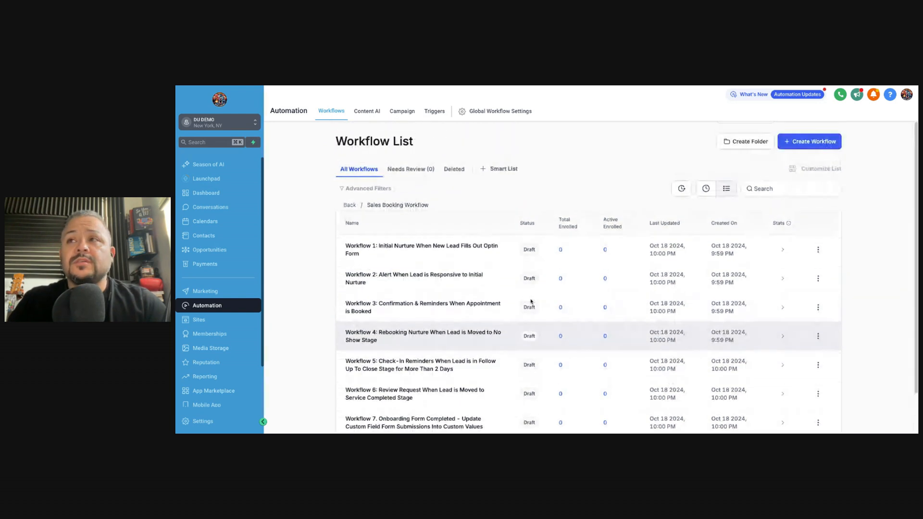
left_click(799, 142)
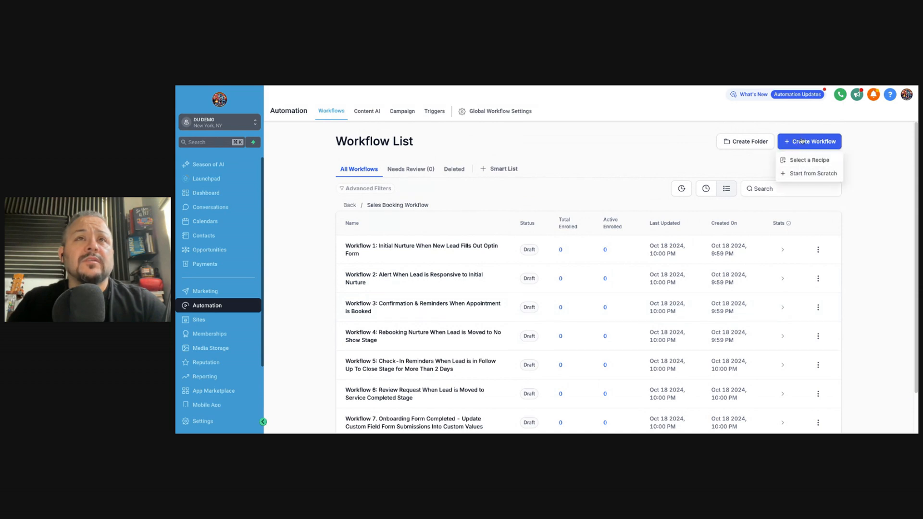
Choose Select a Recipe and look over the Email Drip Sequence recipe
left_click(800, 160)
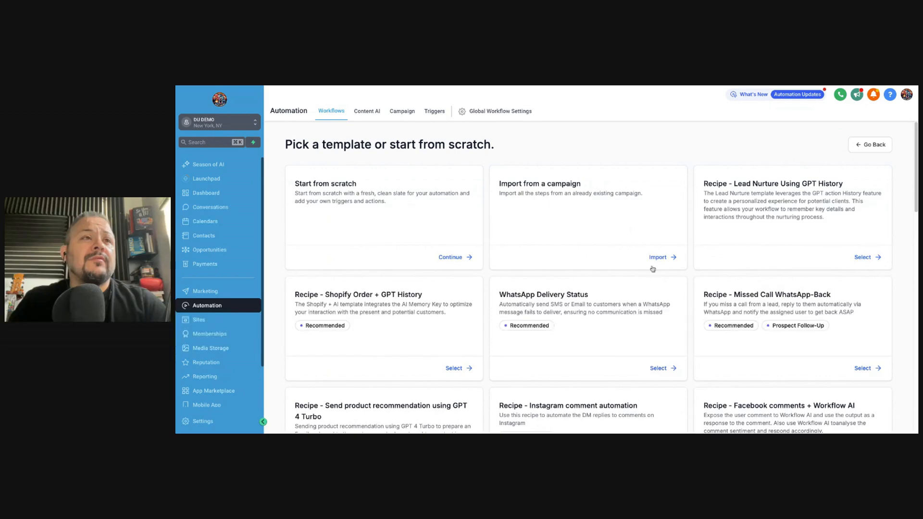
scroll(620, 302, "down", 4)
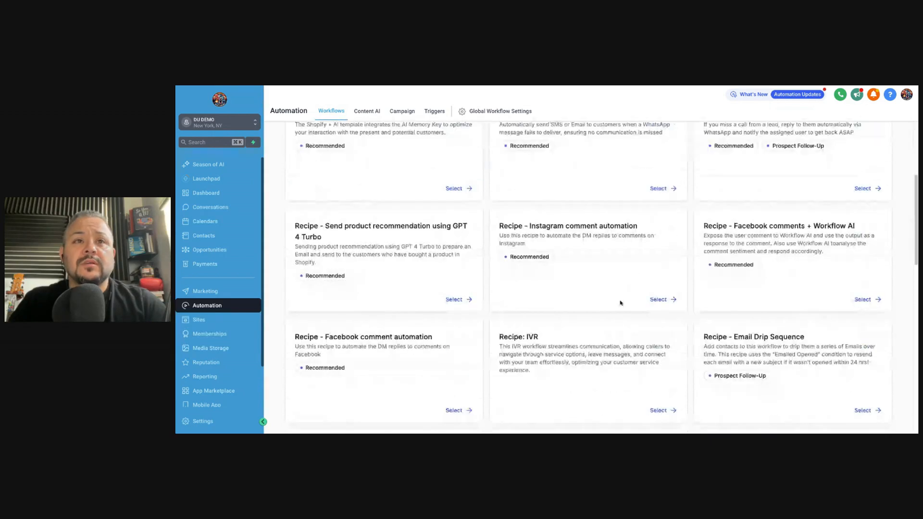
scroll(620, 303, "down", 2)
left_click_drag(804, 255, 705, 257)
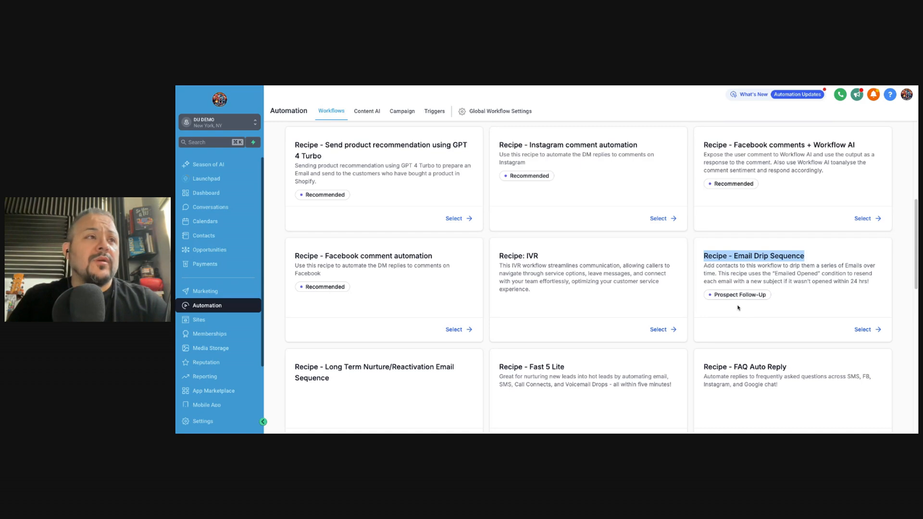
Browse the recipe cards down to the bottom row with Appointment Confirmation + Reminder
scroll(659, 320, "down", 7)
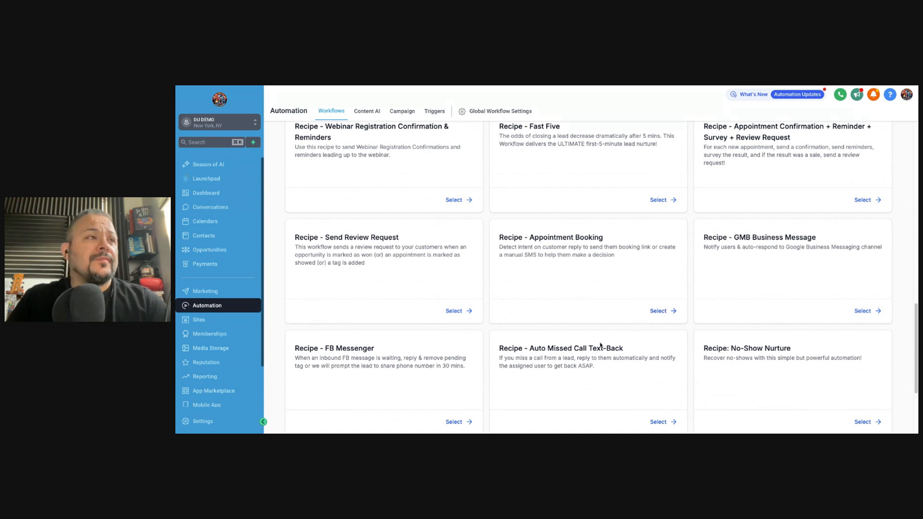
scroll(602, 341, "down", 2)
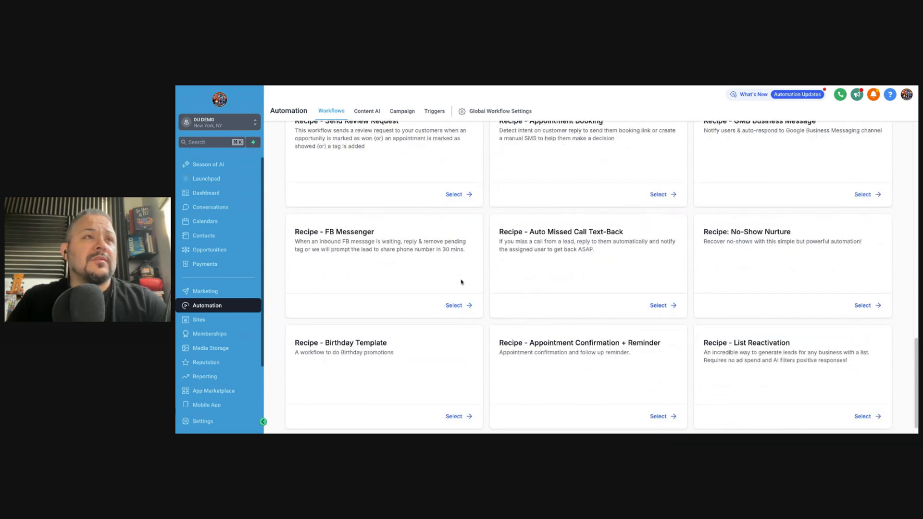
scroll(608, 287, "down", 1)
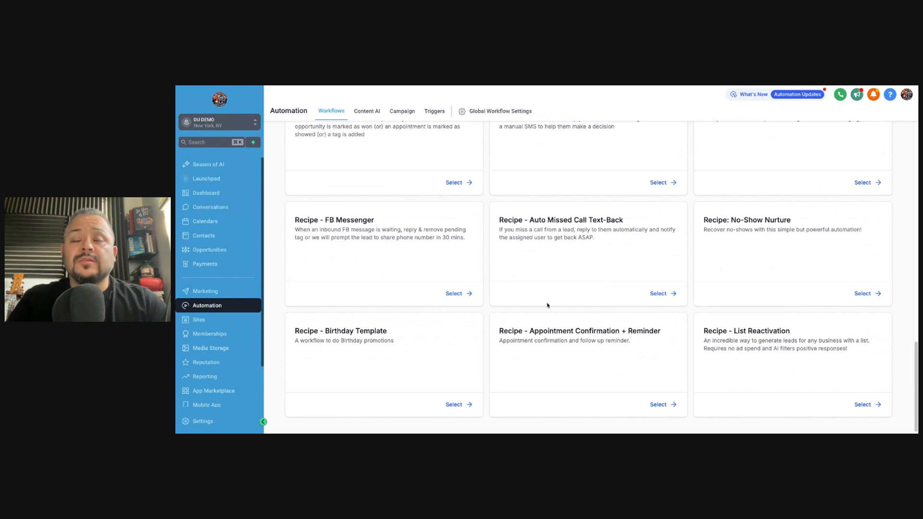
scroll(548, 305, "up", 9)
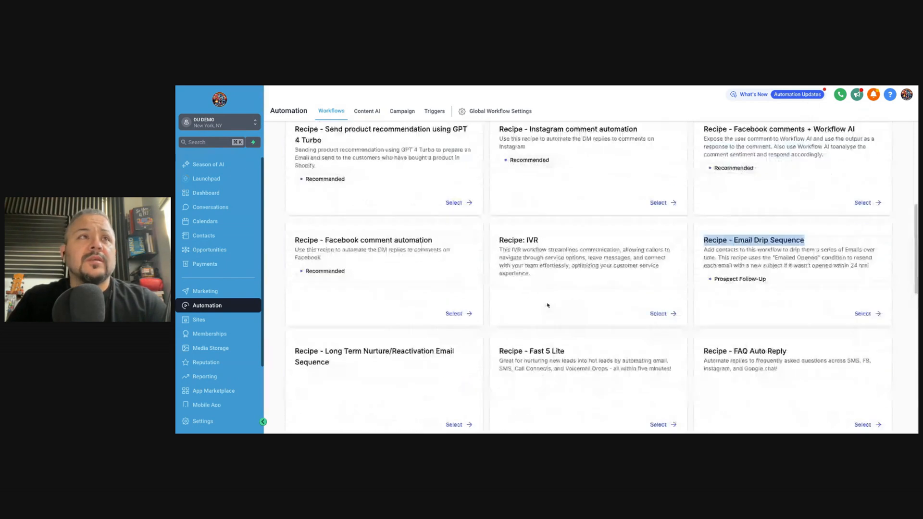
scroll(588, 279, "up", 5)
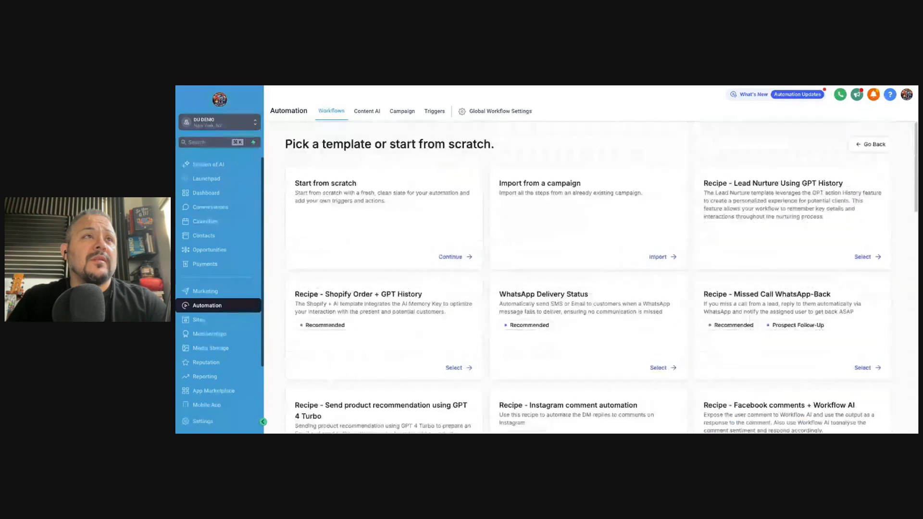
scroll(567, 302, "down", 2)
scroll(567, 302, "up", 2)
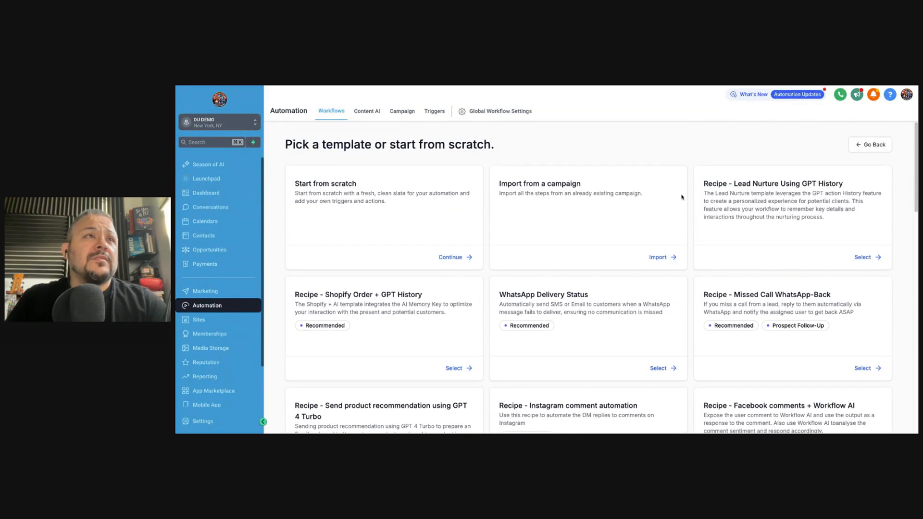
scroll(691, 342, "down", 3)
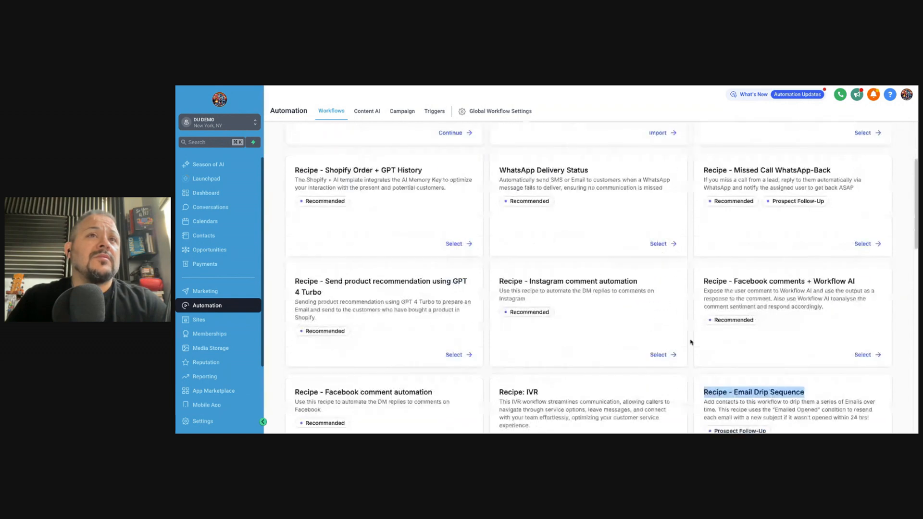
scroll(689, 303, "down", 8)
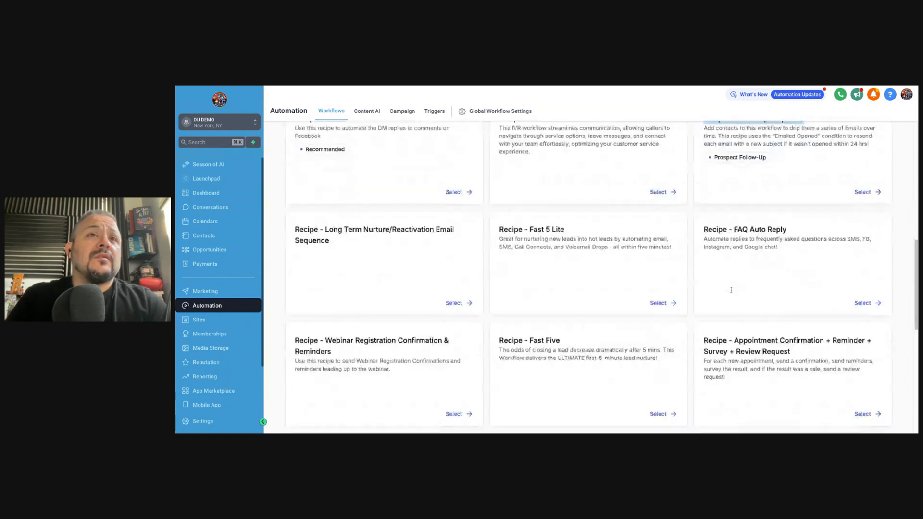
scroll(689, 304, "down", 2)
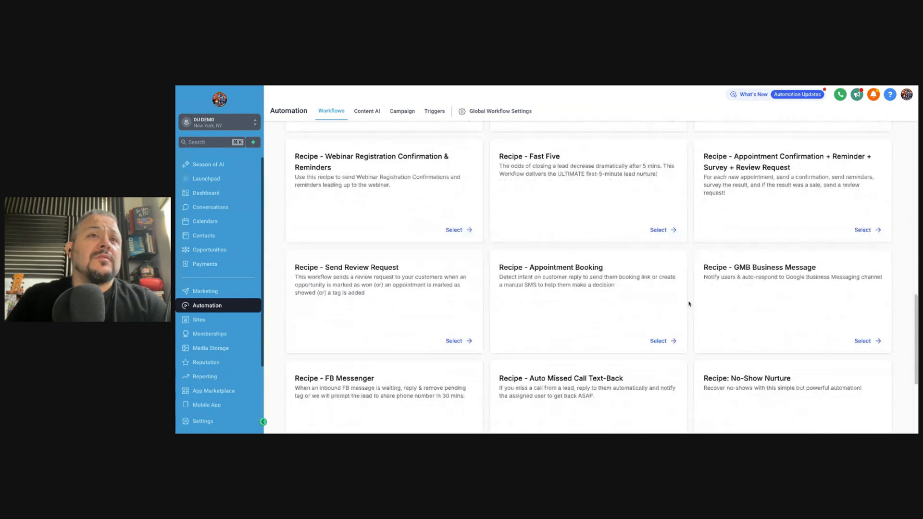
scroll(689, 304, "down", 1)
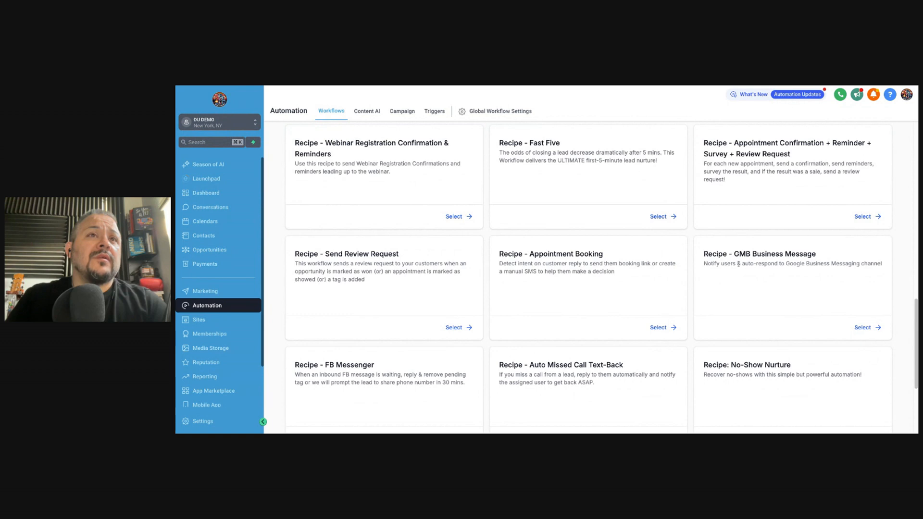
scroll(673, 320, "down", 3)
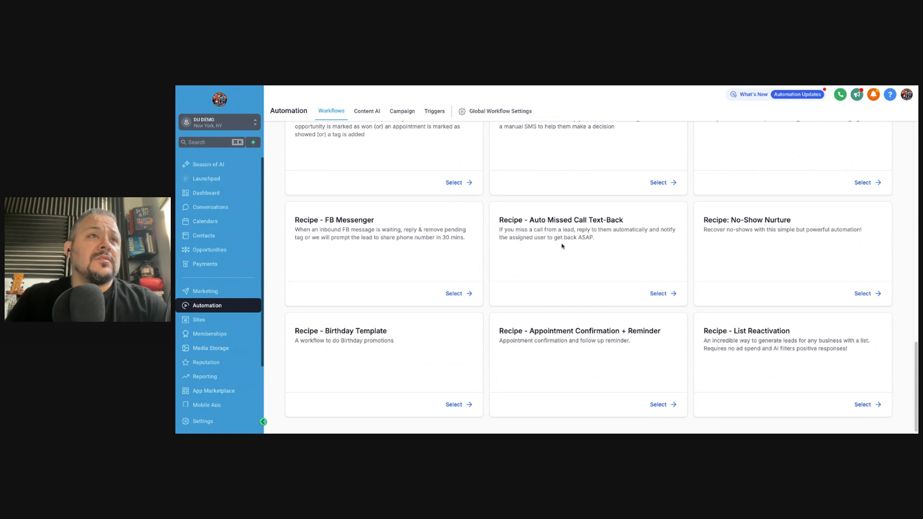
Create a workflow from the Appointment Confirmation + Reminder recipe and check its trigger's confirmed status filter
left_click(658, 404)
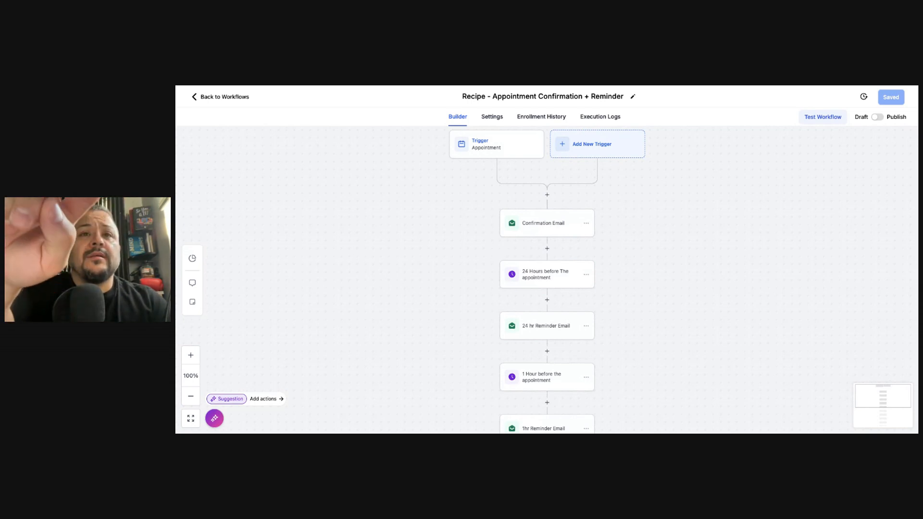
scroll(591, 211, "up", 2)
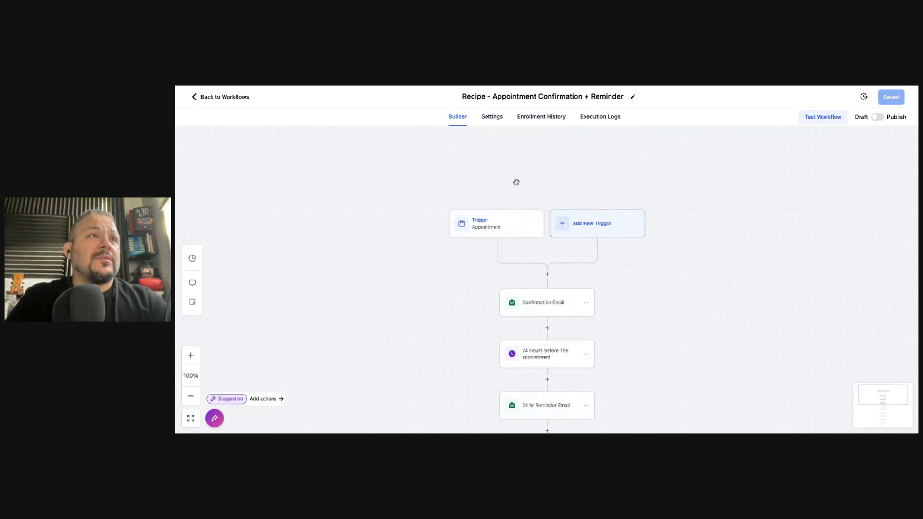
left_click(514, 230)
left_click(781, 293)
left_click(694, 328)
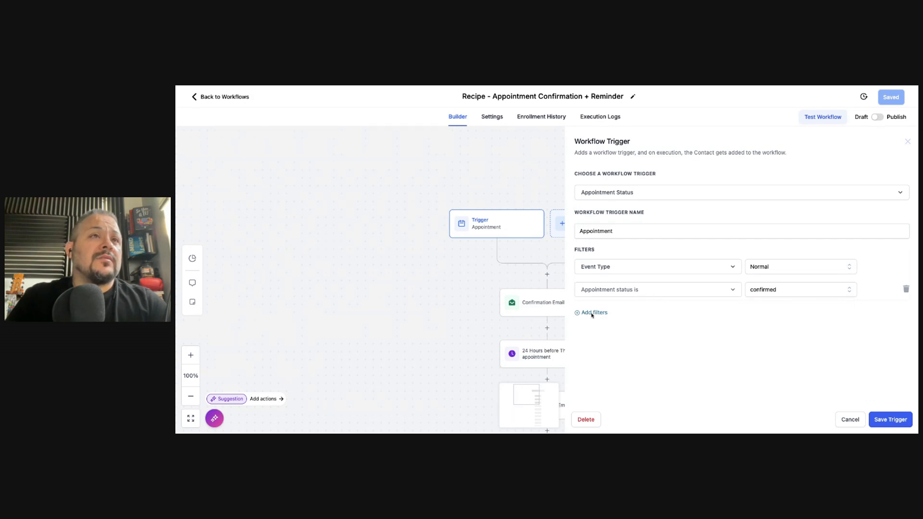
left_click(907, 141)
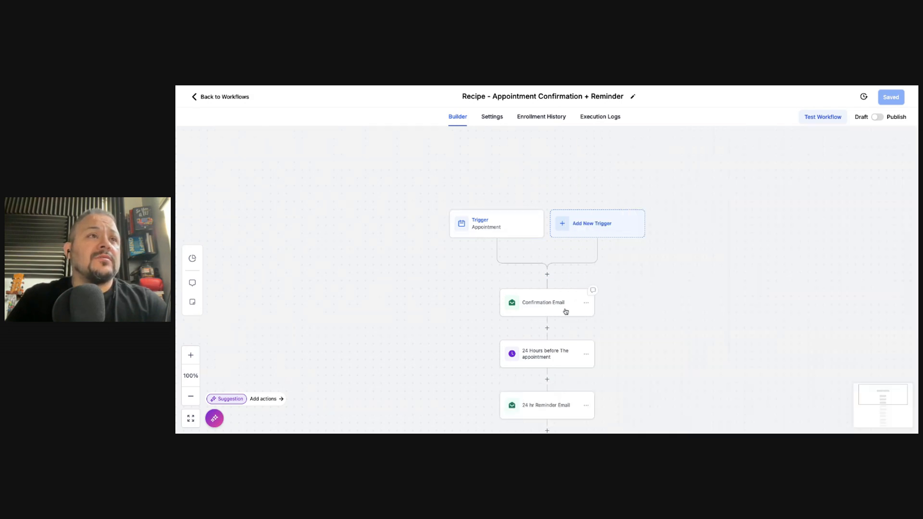
Review the Confirmation Email step's settings, then look over the rest of the workflow canvas
left_click(544, 284)
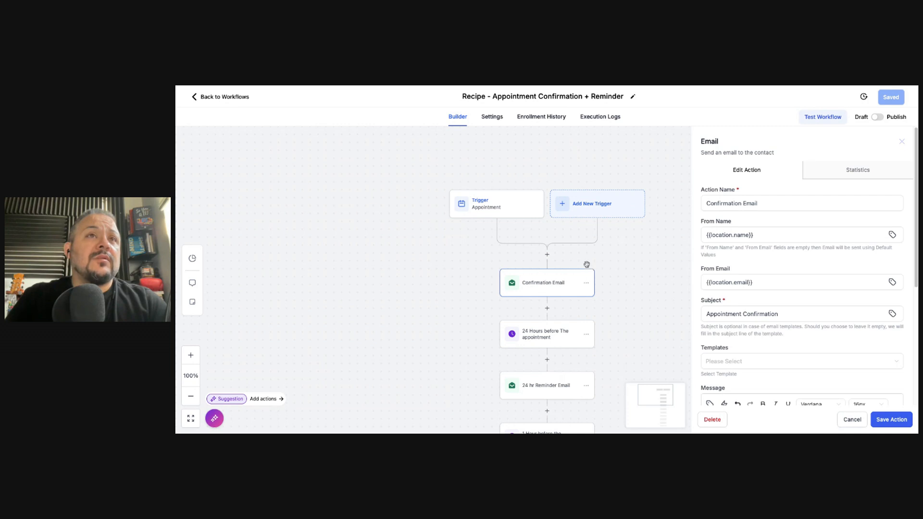
scroll(729, 303, "down", 3)
scroll(729, 302, "down", 2)
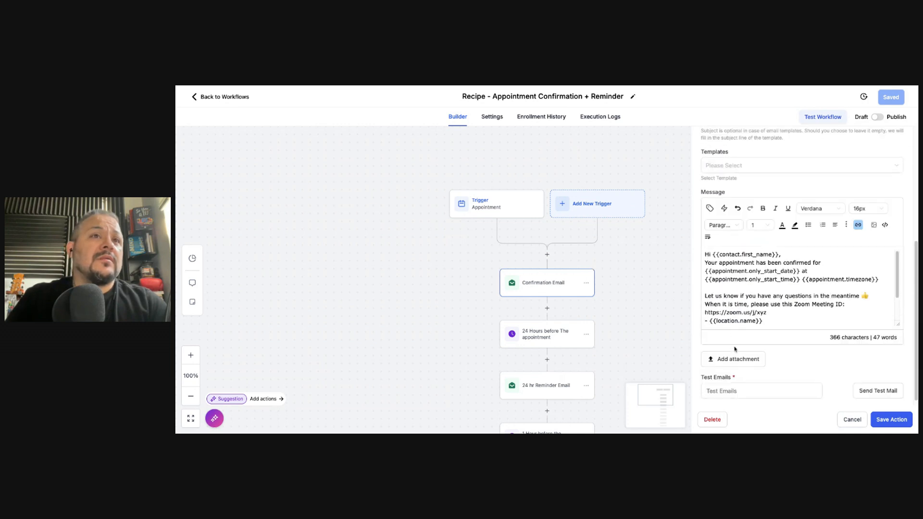
left_click(639, 296)
scroll(616, 325, "down", 1)
scroll(616, 326, "down", 4)
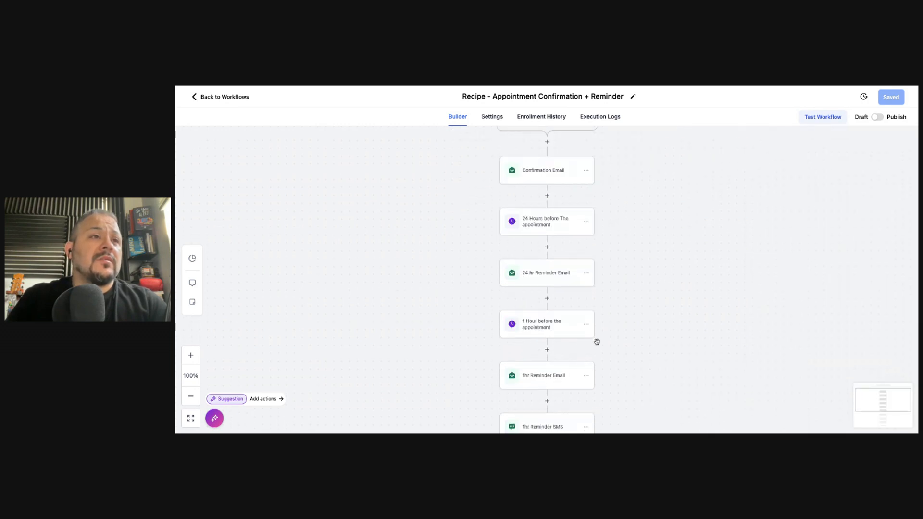
scroll(597, 340, "down", 3)
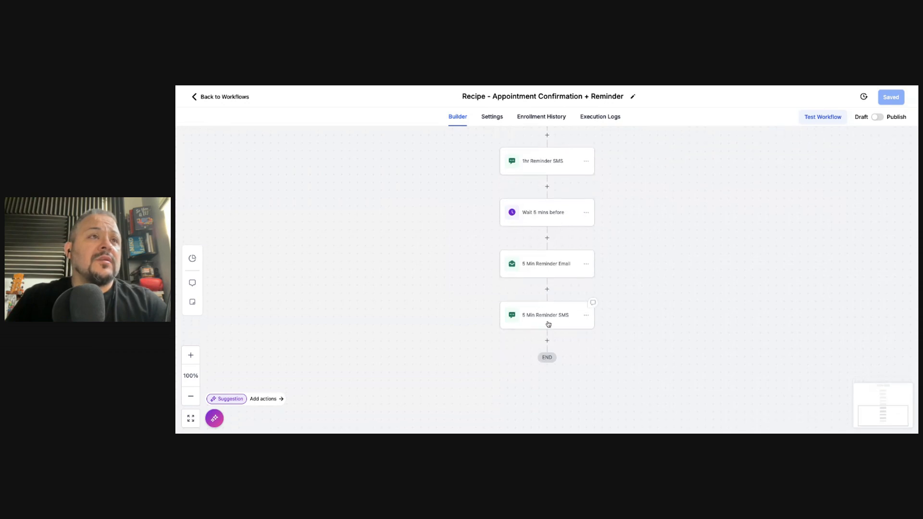
scroll(545, 305, "up", 5)
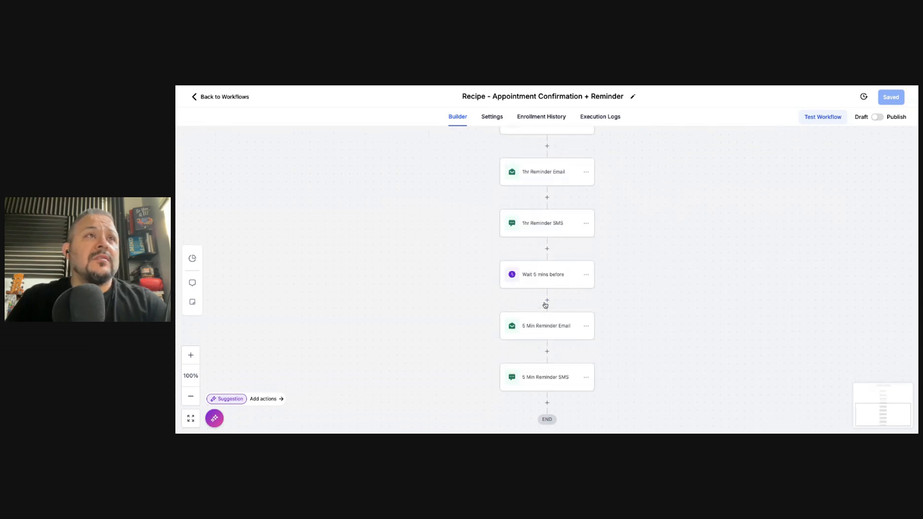
scroll(545, 305, "up", 2)
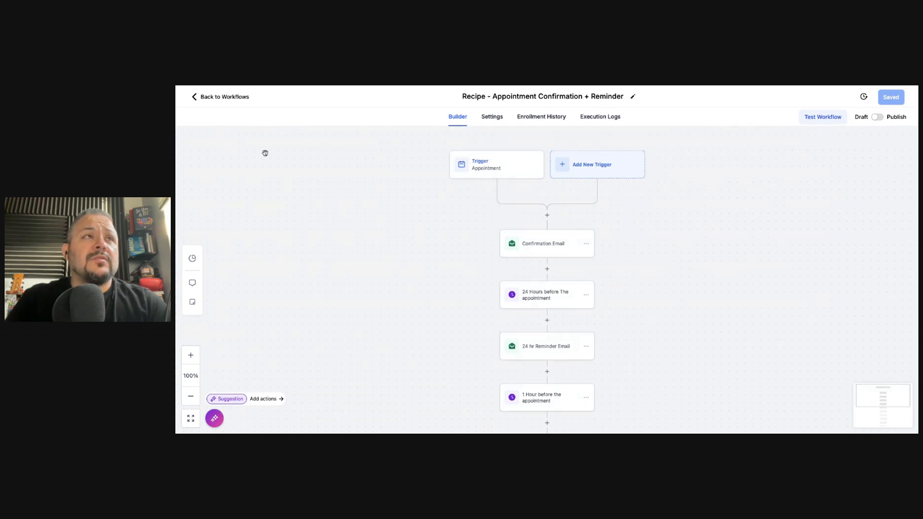
left_click(547, 216)
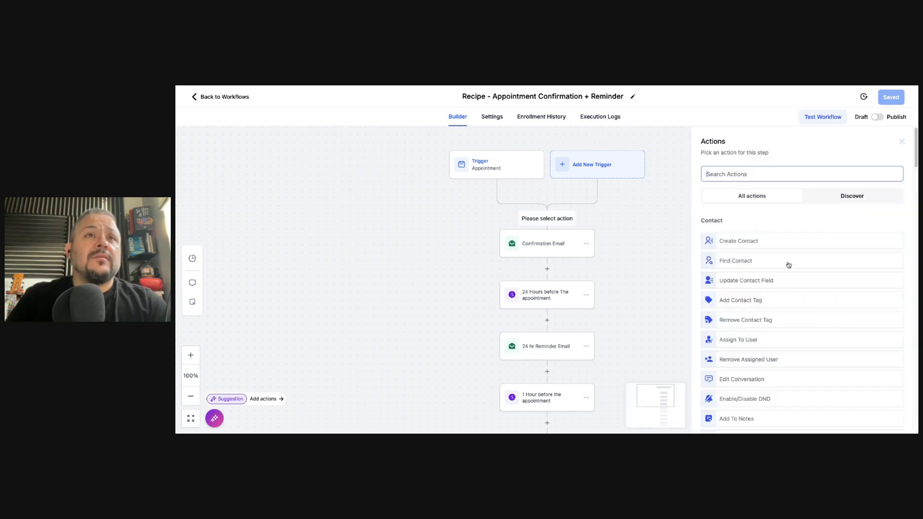
scroll(788, 268, "down", 1)
left_click(821, 182)
left_click(752, 195)
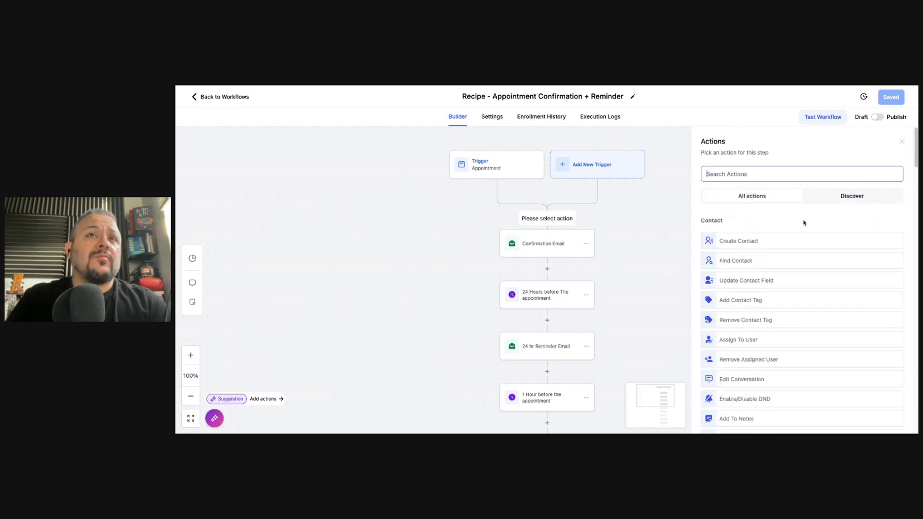
scroll(750, 270, "down", 2)
scroll(750, 270, "down", 5)
scroll(757, 297, "down", 2)
scroll(803, 278, "down", 1)
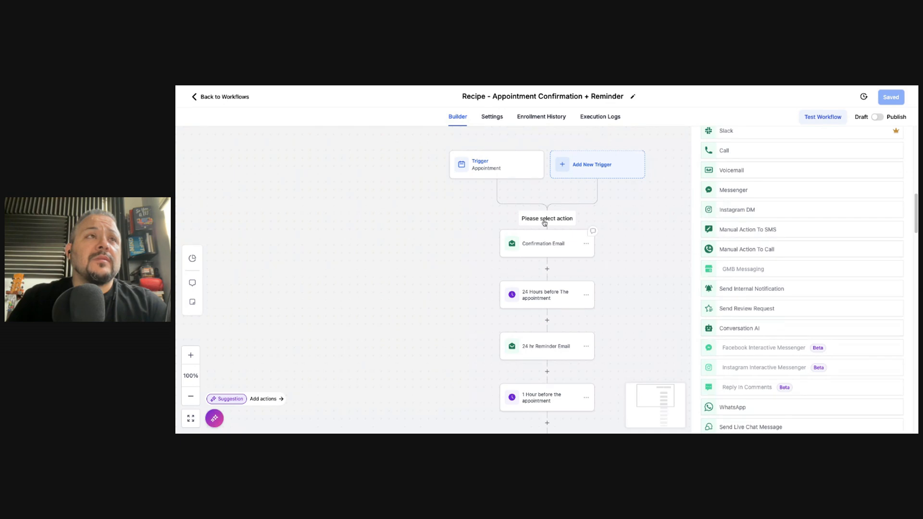
scroll(754, 311, "down", 1)
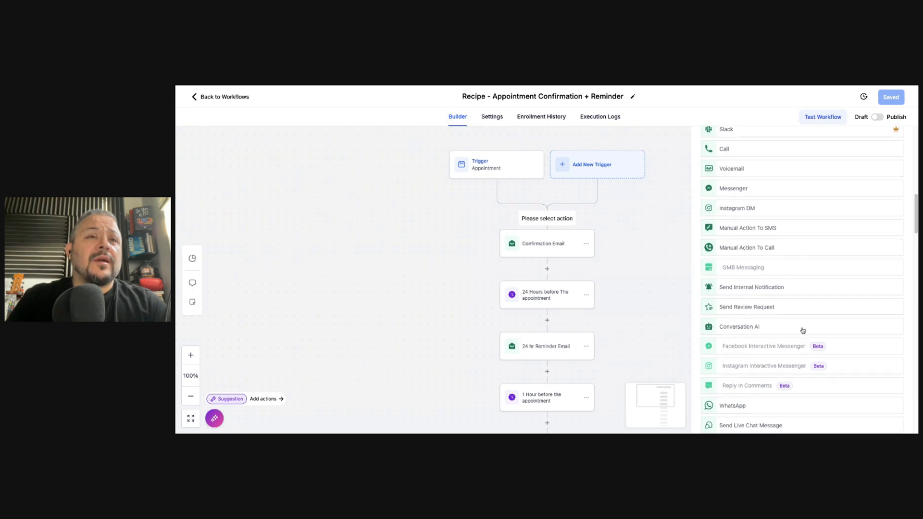
scroll(784, 307, "down", 2)
scroll(784, 307, "down", 2)
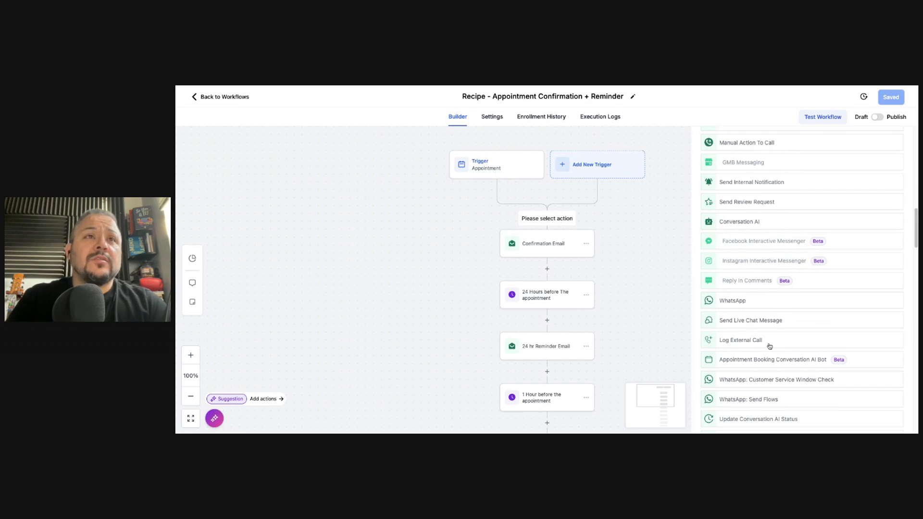
scroll(769, 346, "down", 10)
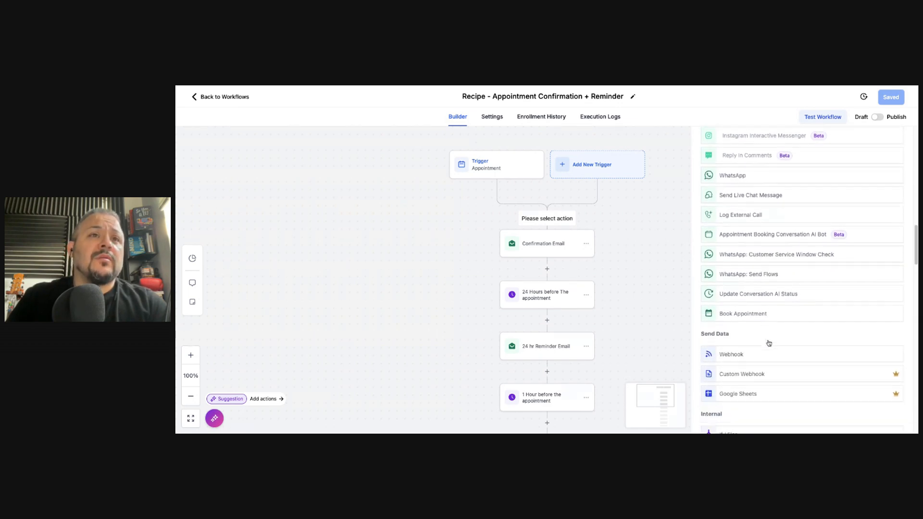
scroll(769, 343, "down", 1)
scroll(768, 343, "down", 5)
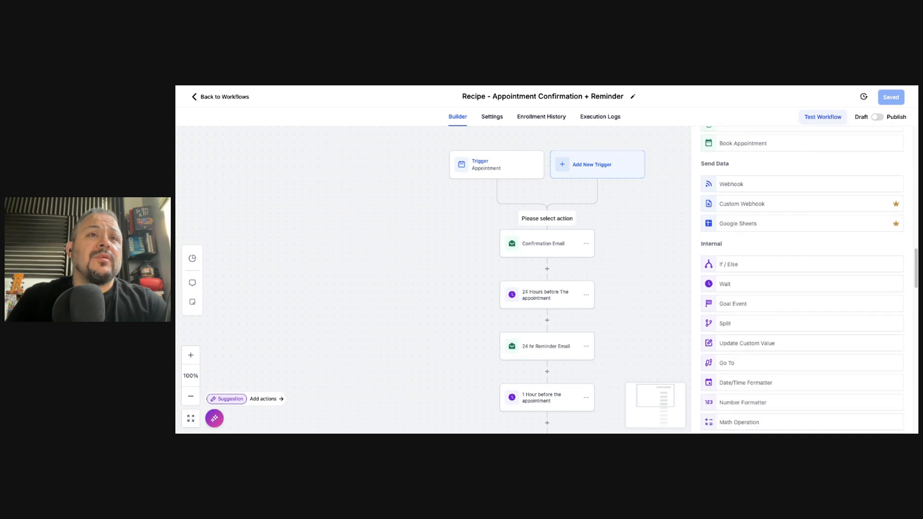
scroll(737, 332, "up", 3)
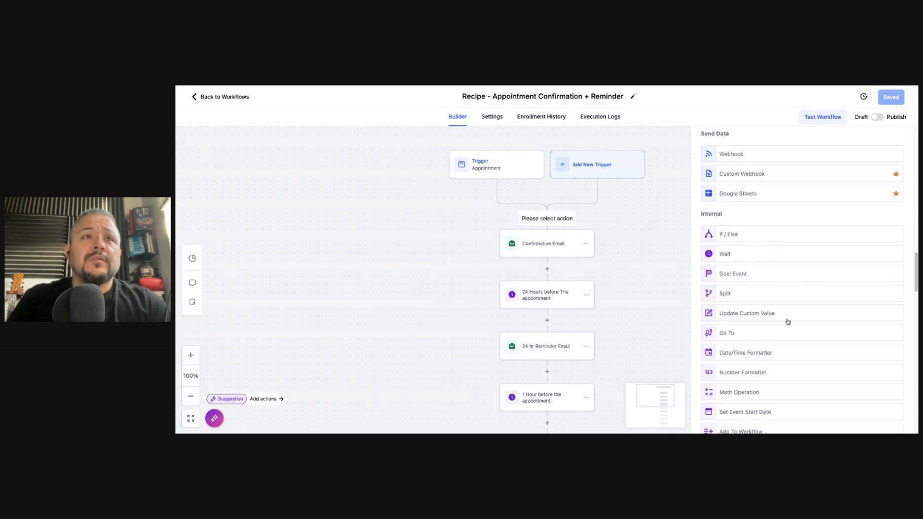
scroll(774, 310, "down", 4)
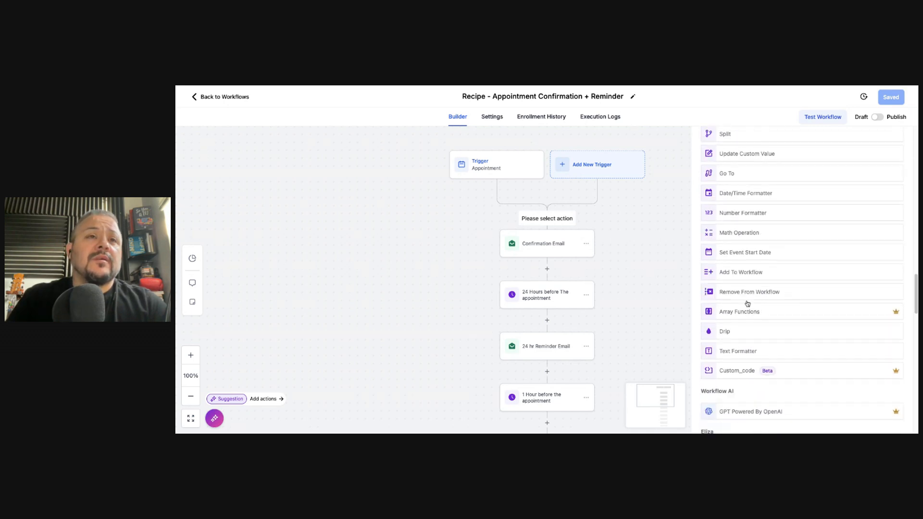
scroll(777, 355, "down", 5)
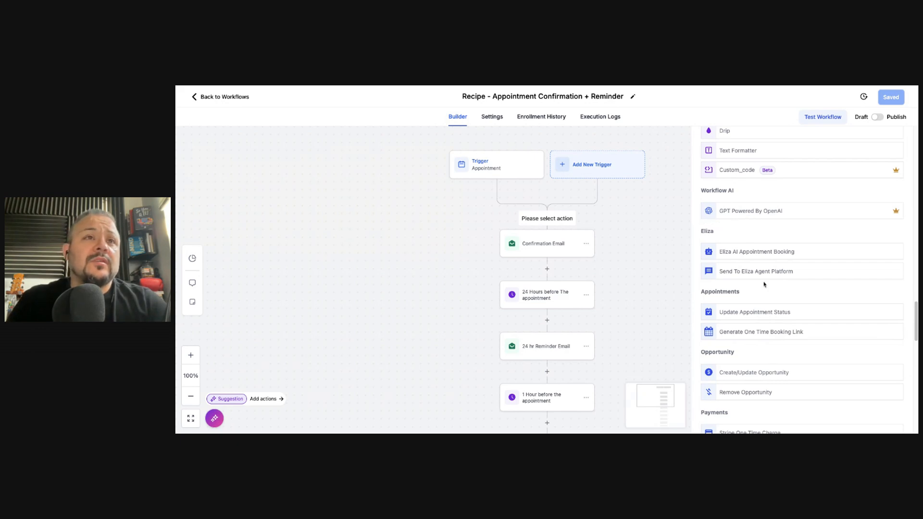
scroll(769, 288, "down", 5)
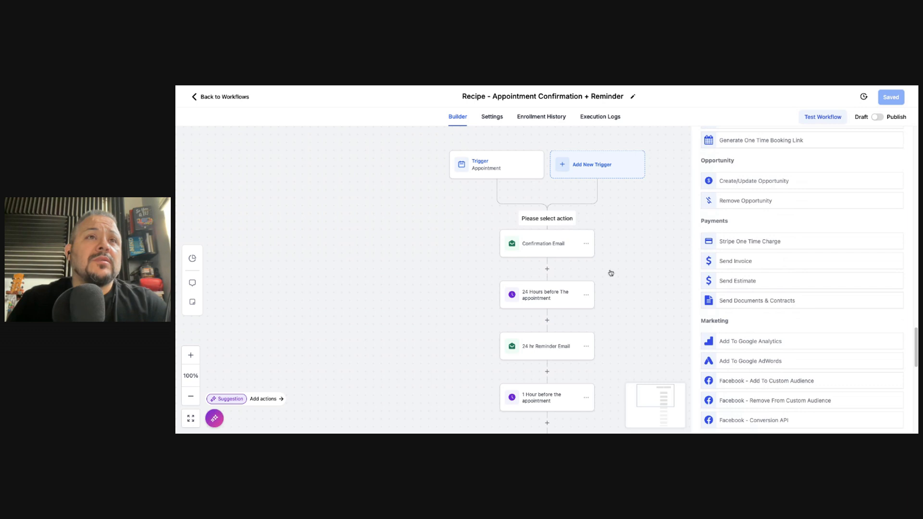
scroll(735, 274, "down", 4)
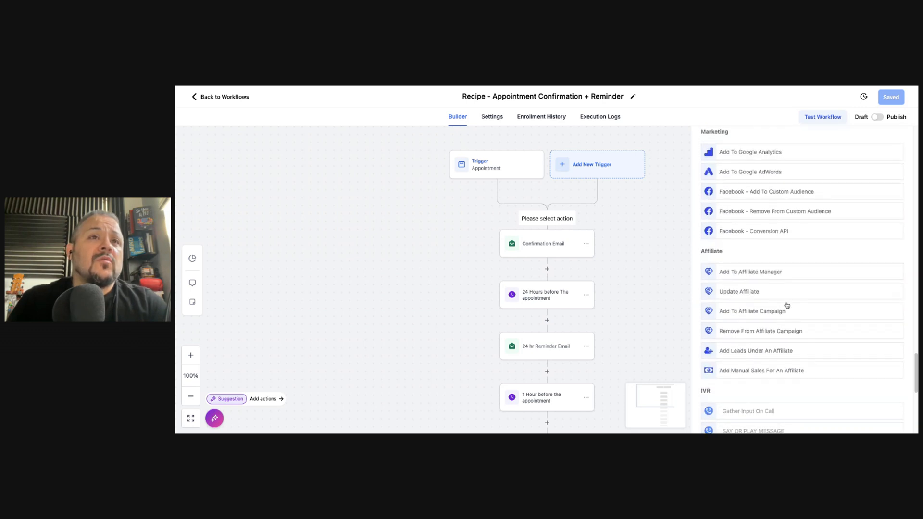
scroll(783, 306, "down", 1)
scroll(753, 195, "up", 15)
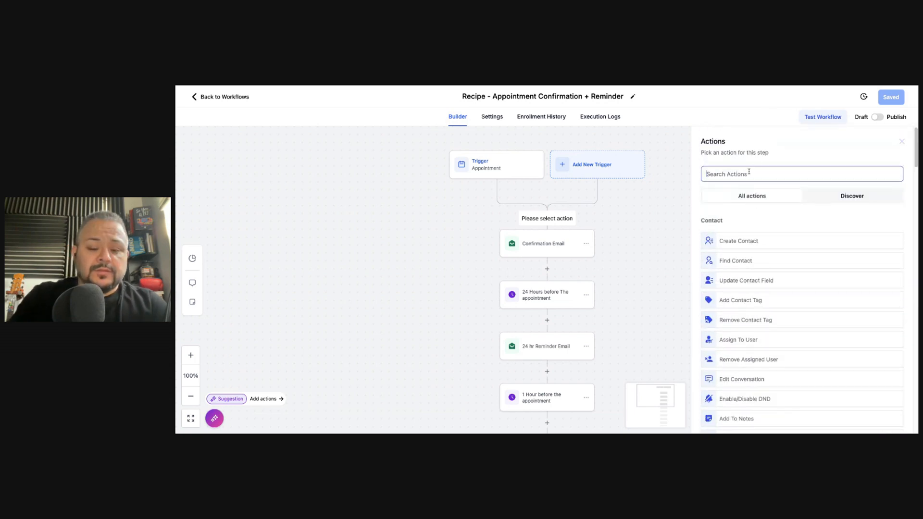
Search actions for 'course', preview Course Grant Offer's offer options, then discard it unsaved
type("course")
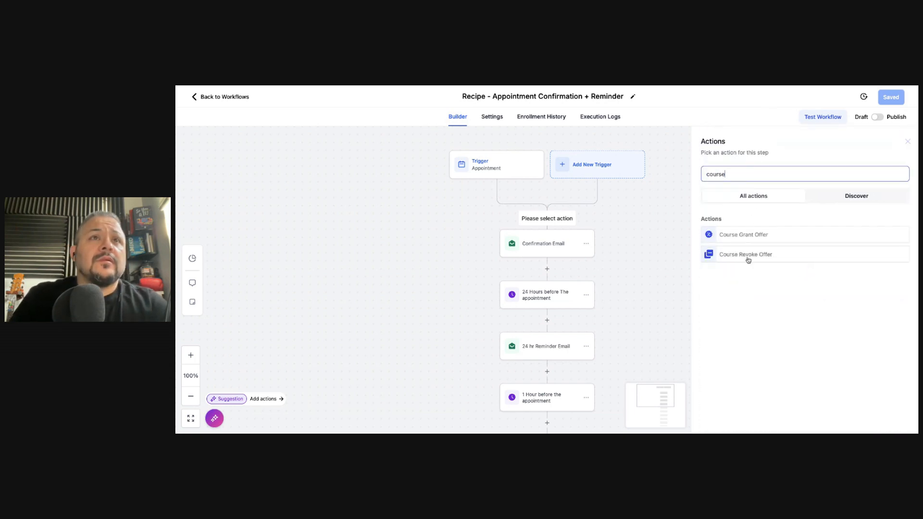
left_click(737, 236)
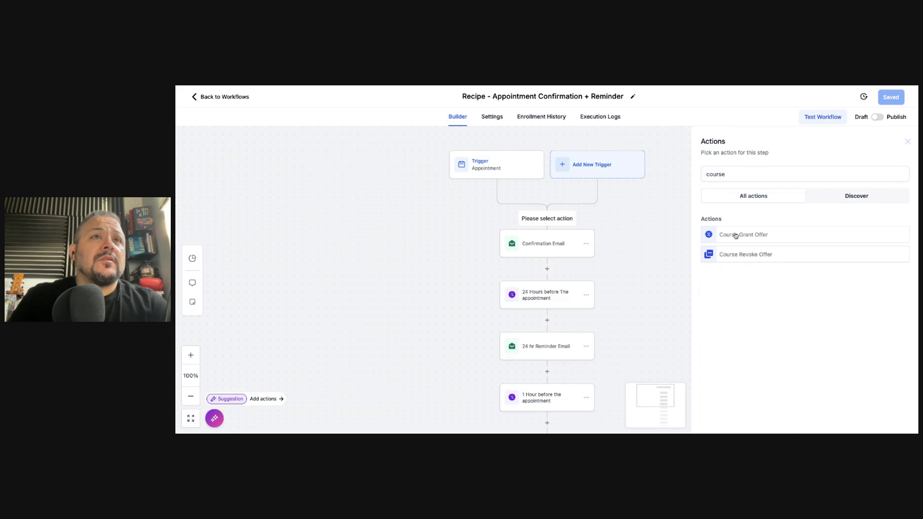
left_click(758, 223)
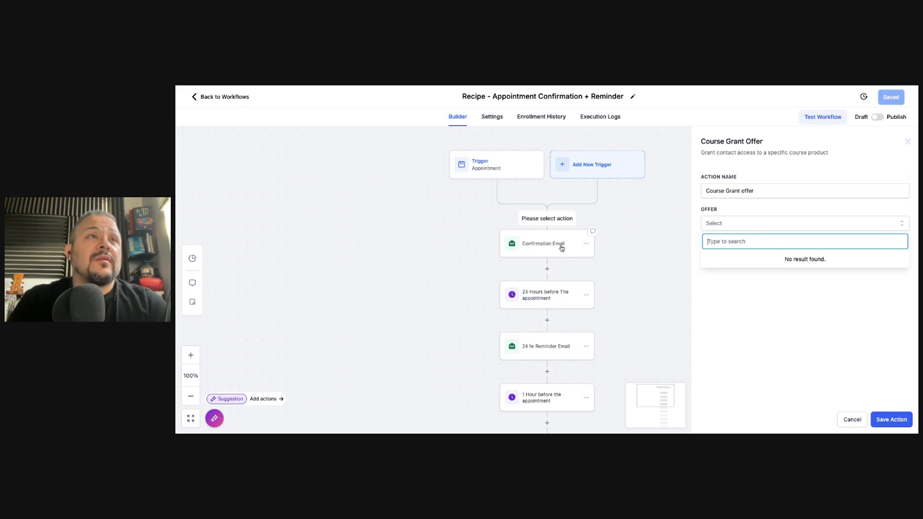
left_click(906, 141)
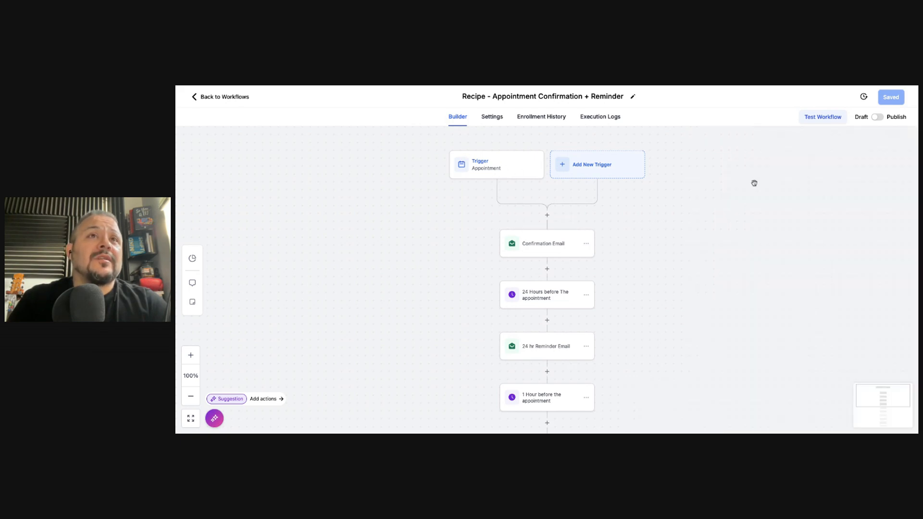
left_click(547, 216)
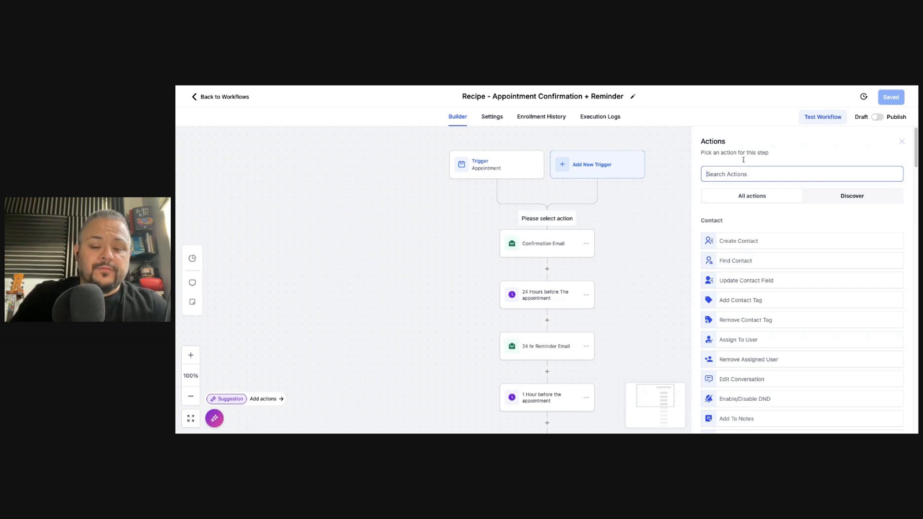
type("commumi")
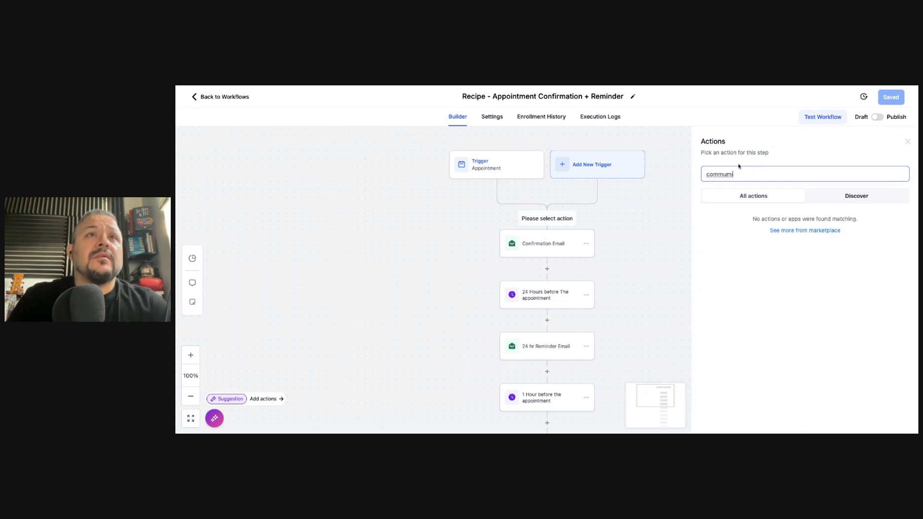
key("BackSpace")
key("BackSpace")
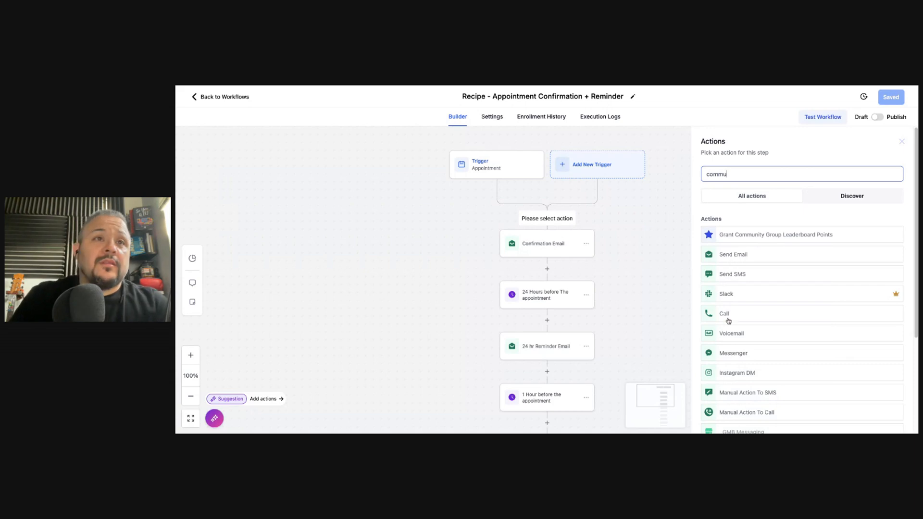
scroll(752, 318, "down", 3)
scroll(748, 295, "up", 3)
left_click(713, 174)
type("access")
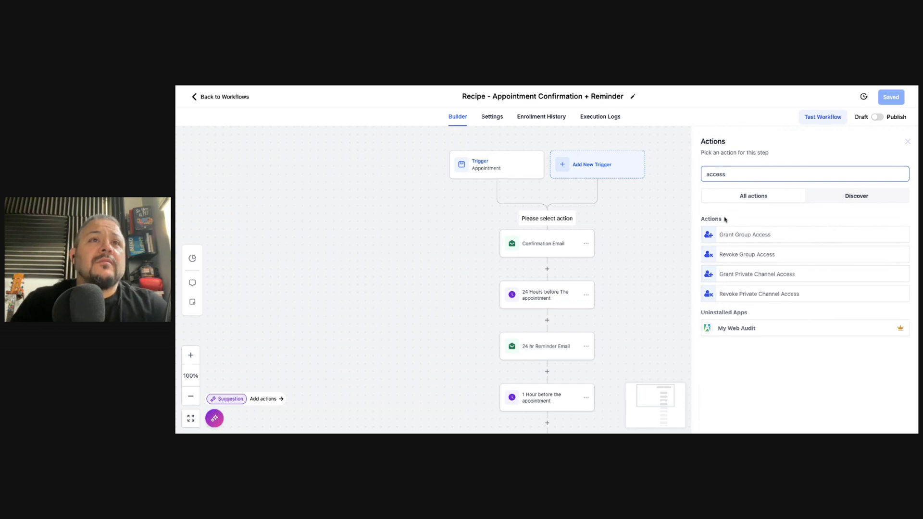
left_click(740, 240)
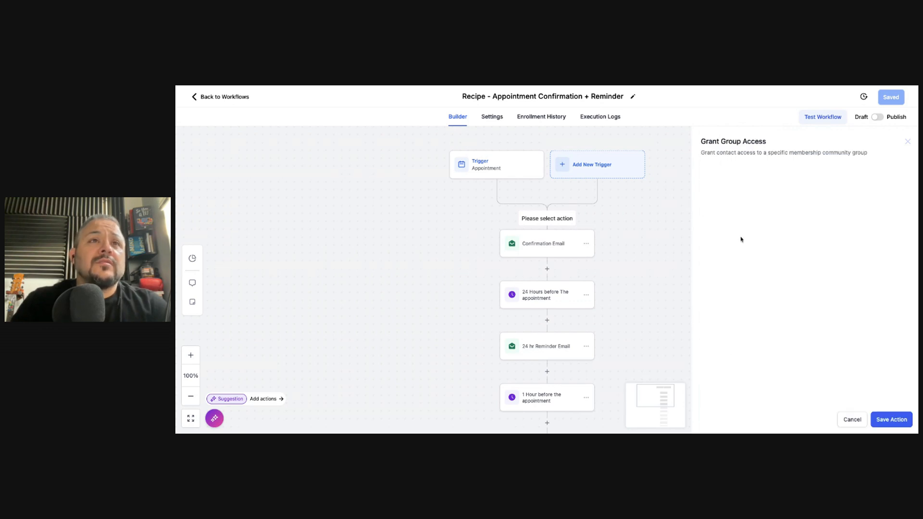
left_click(729, 227)
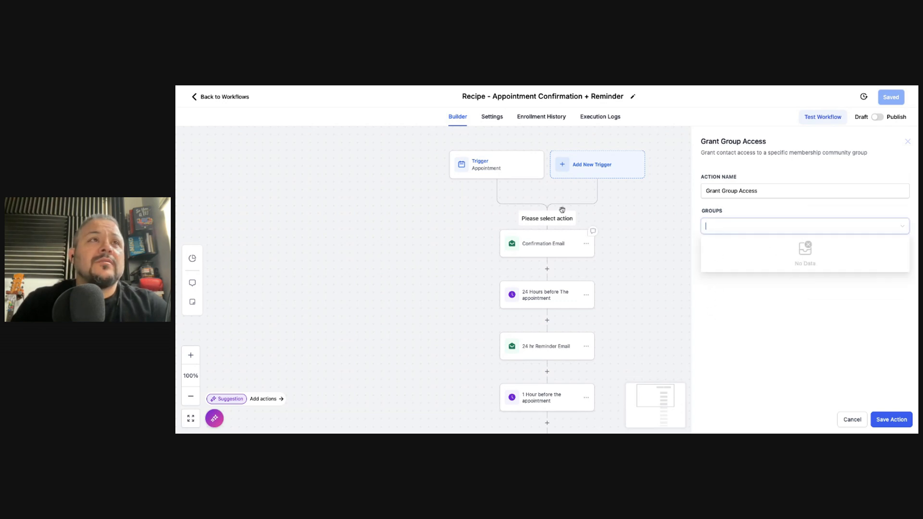
left_click(676, 224)
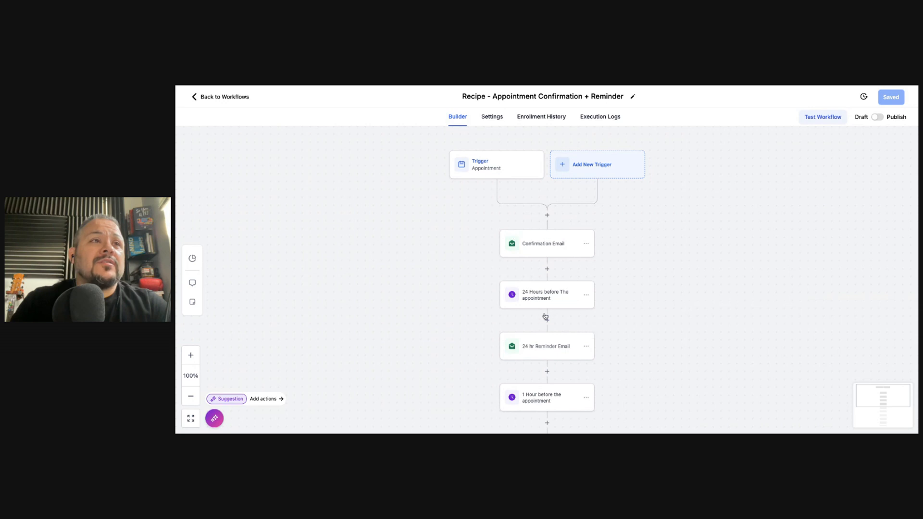
scroll(544, 317, "down", 5)
scroll(543, 295, "up", 8)
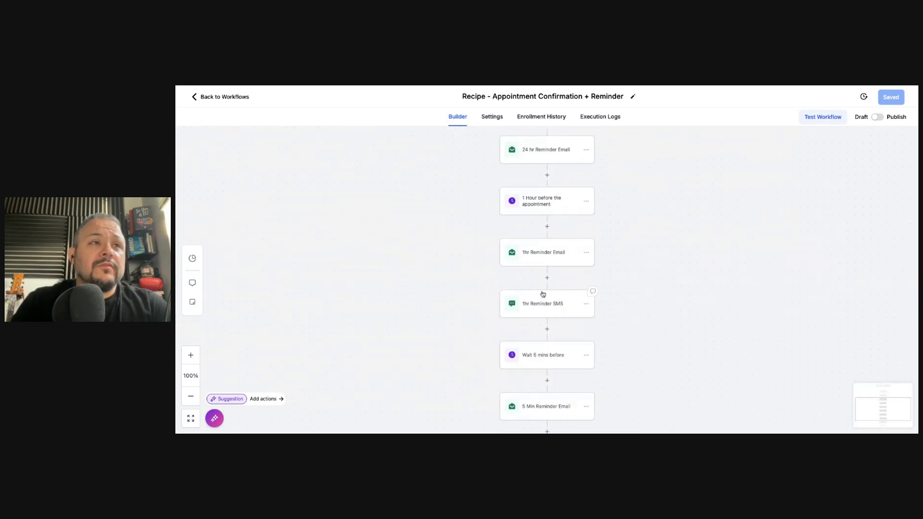
scroll(543, 294, "down", 2)
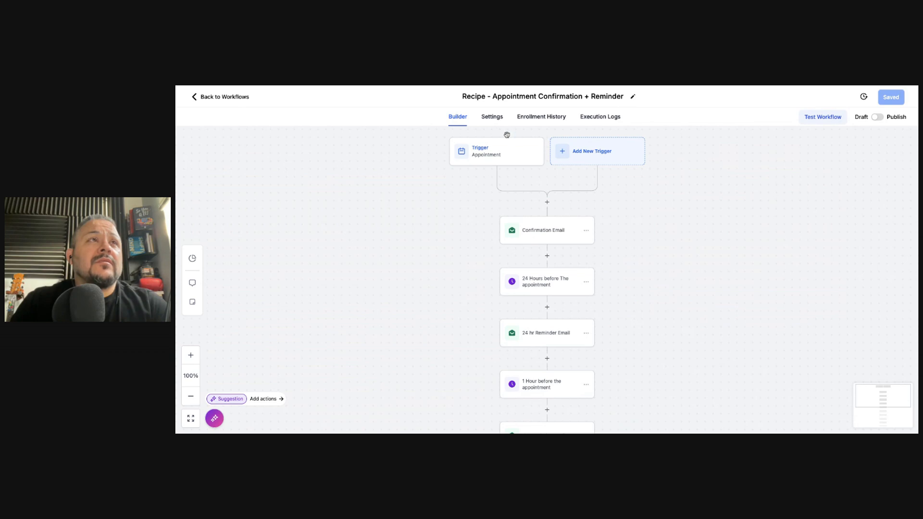
Keep Allow re-entry and Allow multiple opportunities off in Settings, then view the empty Enrollment History
left_click(499, 122)
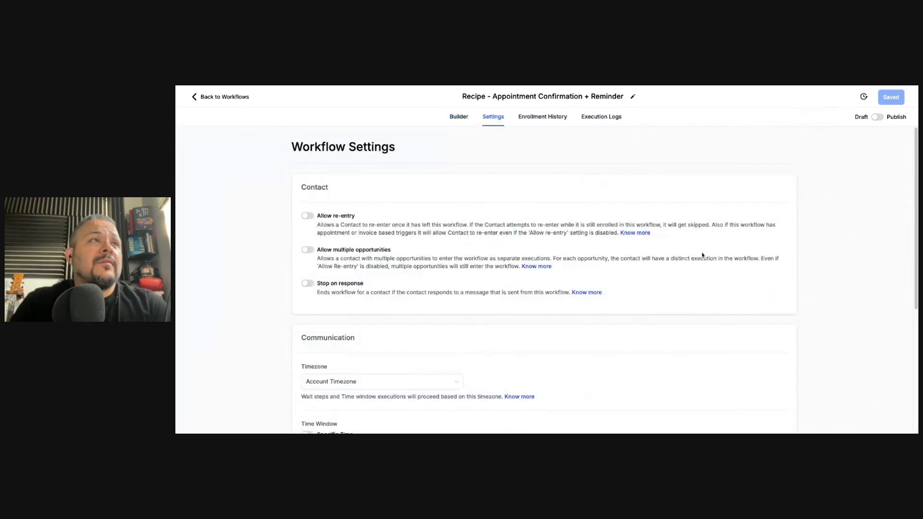
scroll(340, 381, "down", 5)
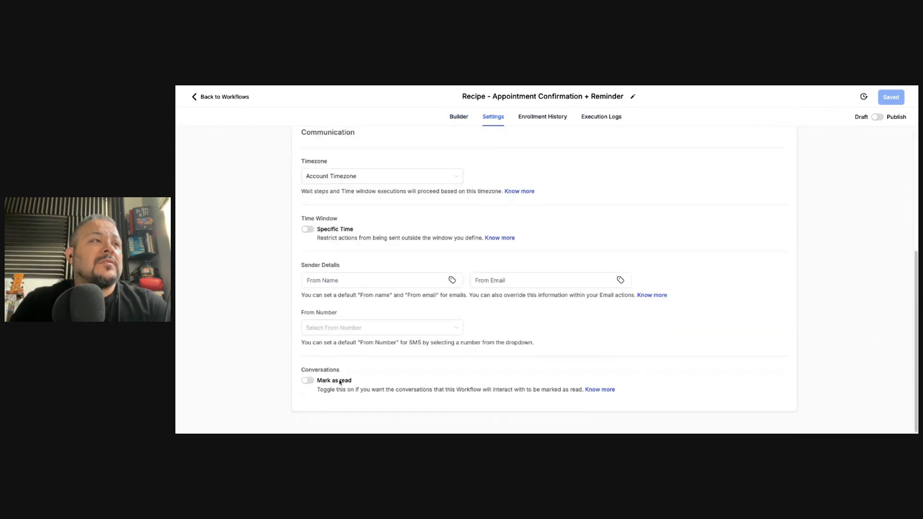
scroll(307, 365, "up", 2)
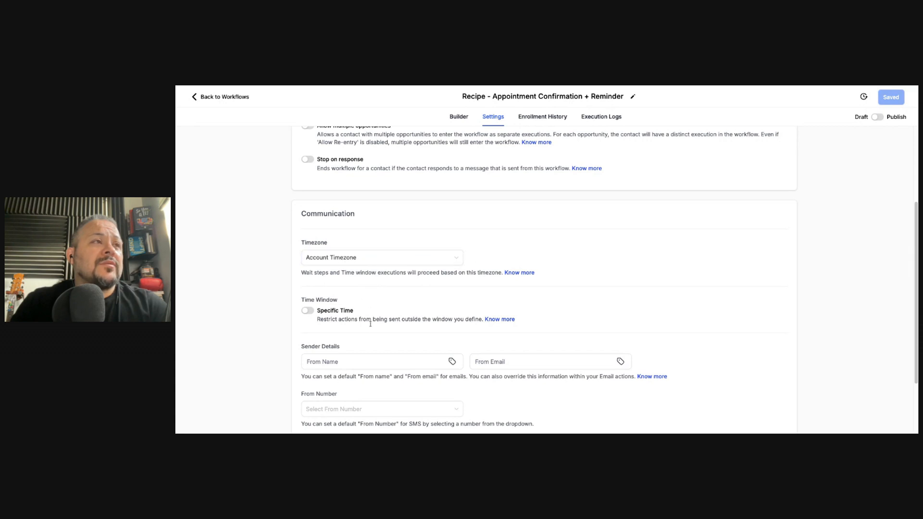
scroll(406, 331, "down", 2)
scroll(403, 328, "up", 5)
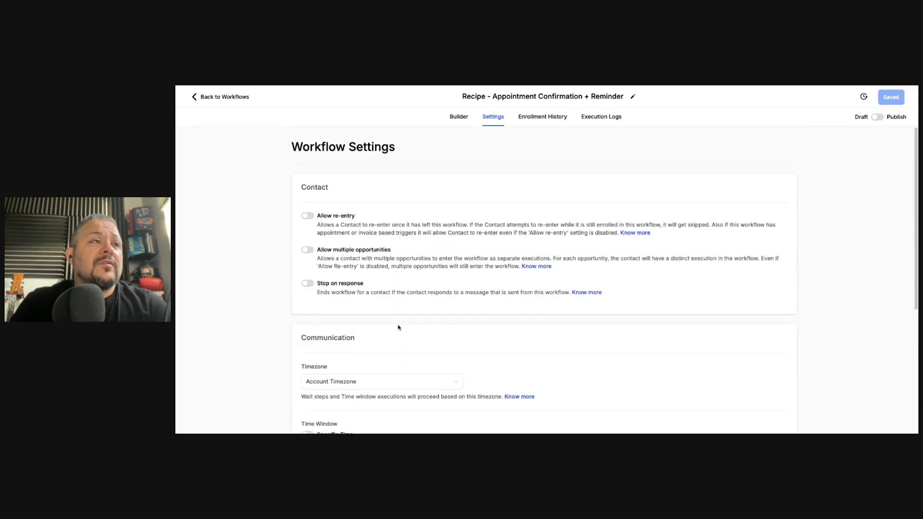
left_click(308, 217)
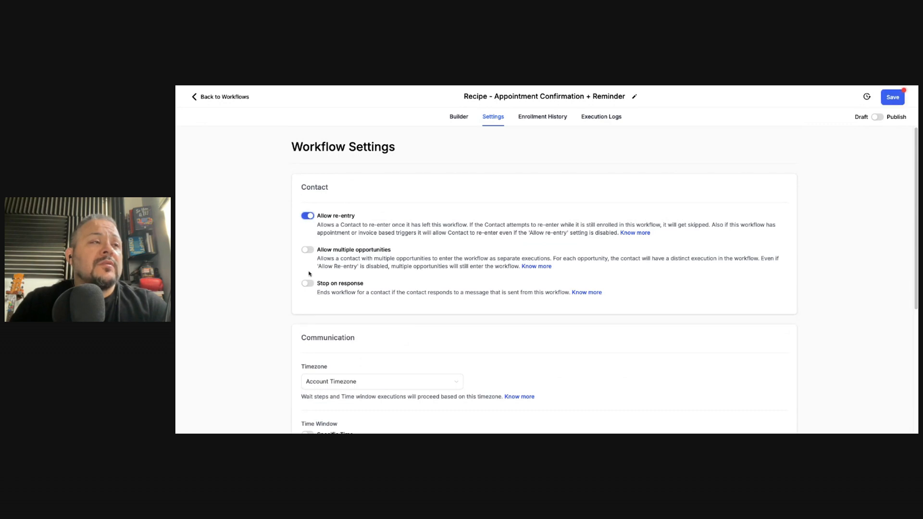
left_click(307, 250)
left_click(307, 250)
left_click(309, 216)
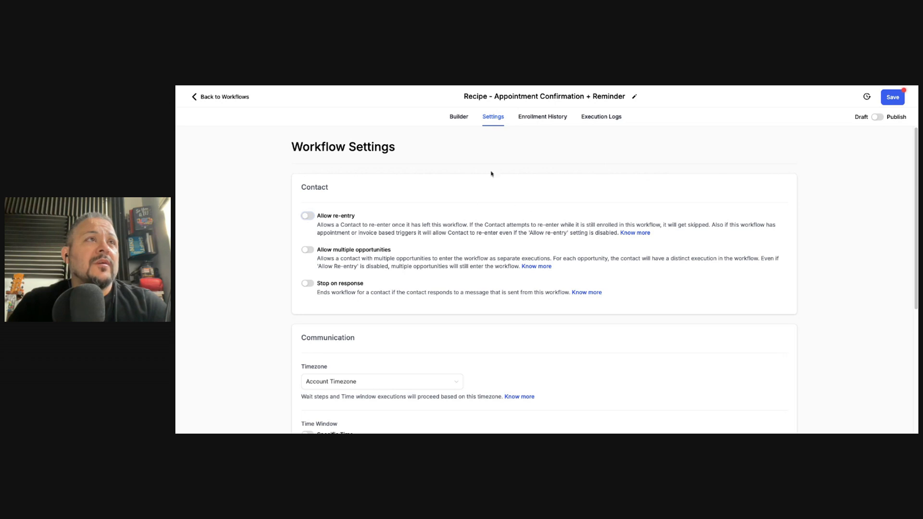
left_click(542, 118)
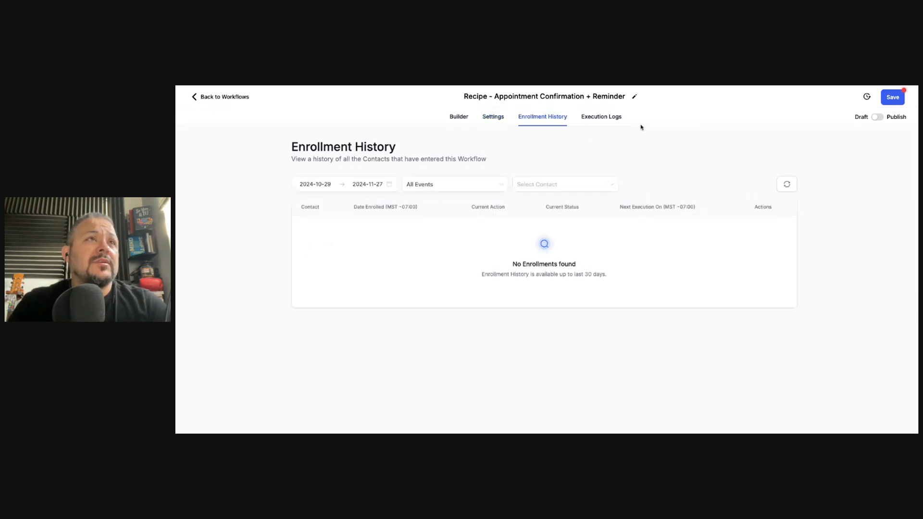
Check that Execution Logs shows no logs, then go back to the Builder canvas
left_click(608, 120)
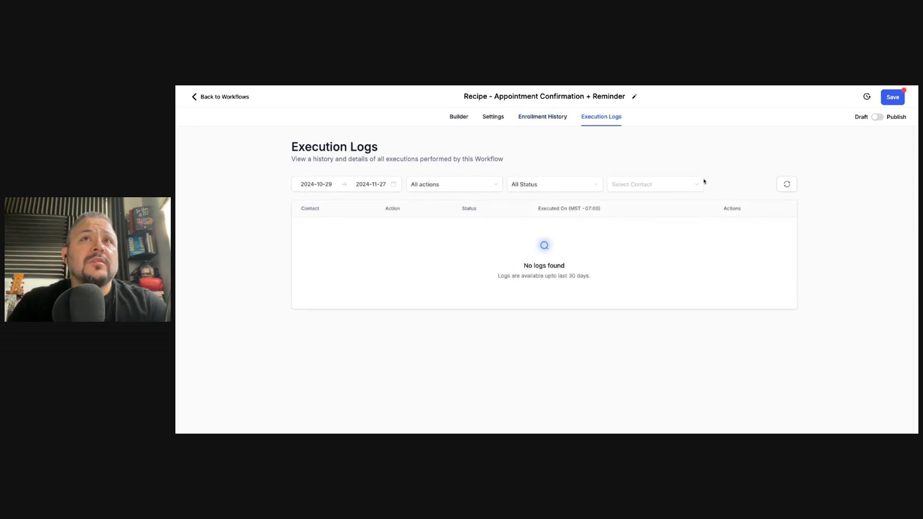
left_click(458, 116)
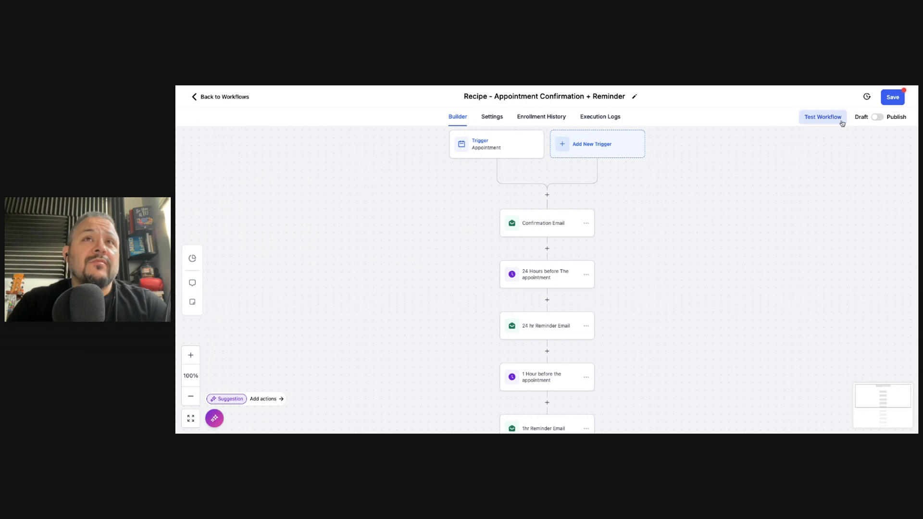
left_click(875, 120)
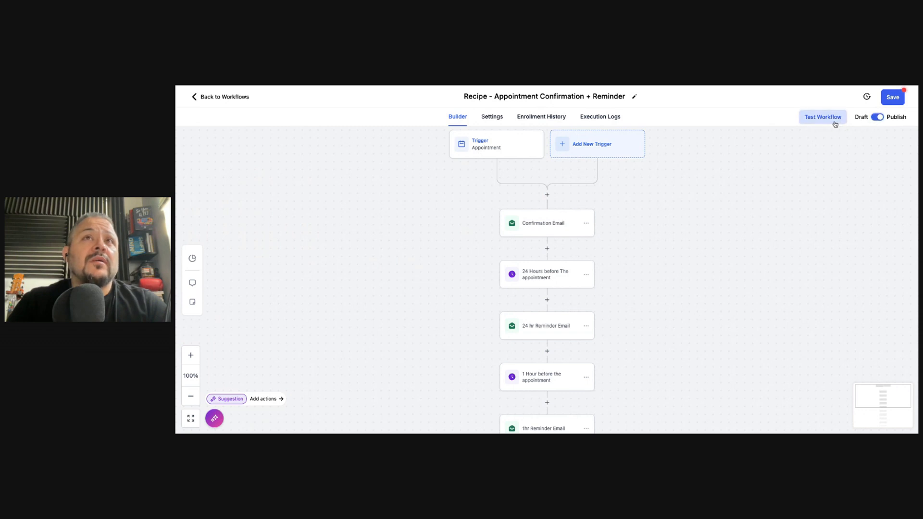
left_click(877, 118)
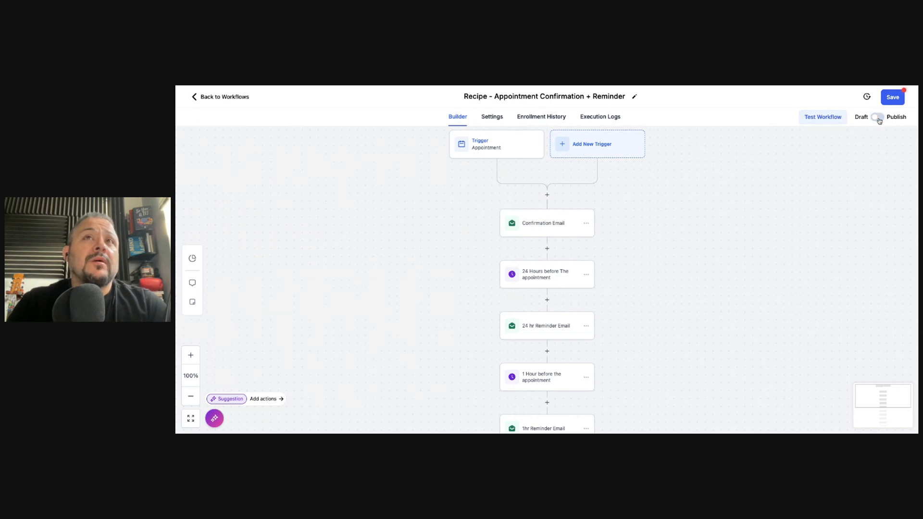
left_click(835, 121)
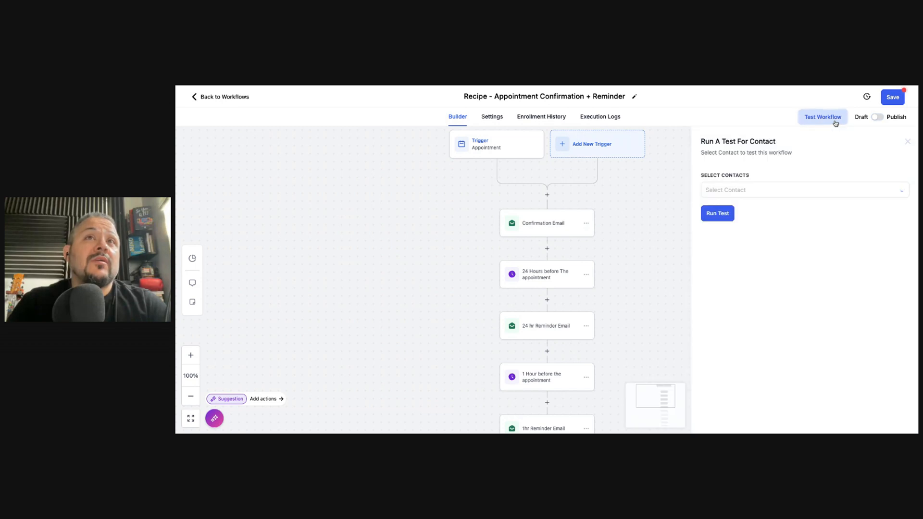
left_click(765, 194)
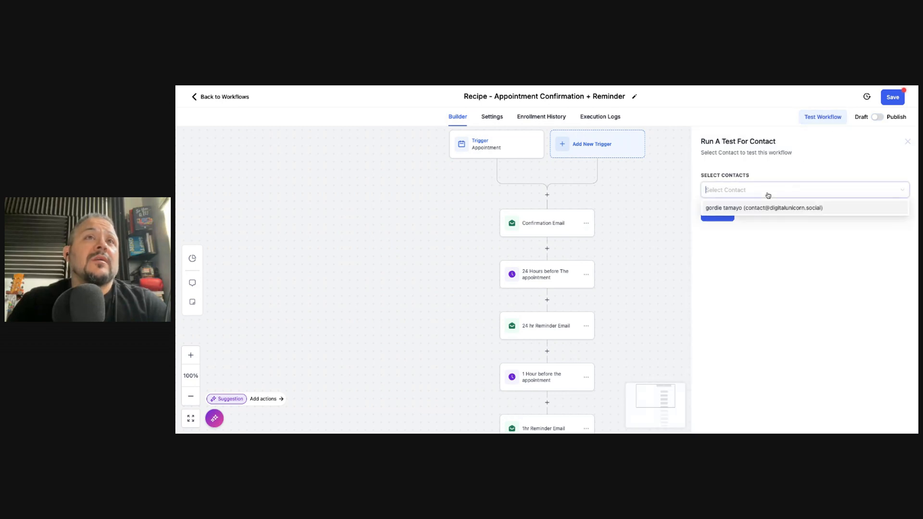
left_click(659, 208)
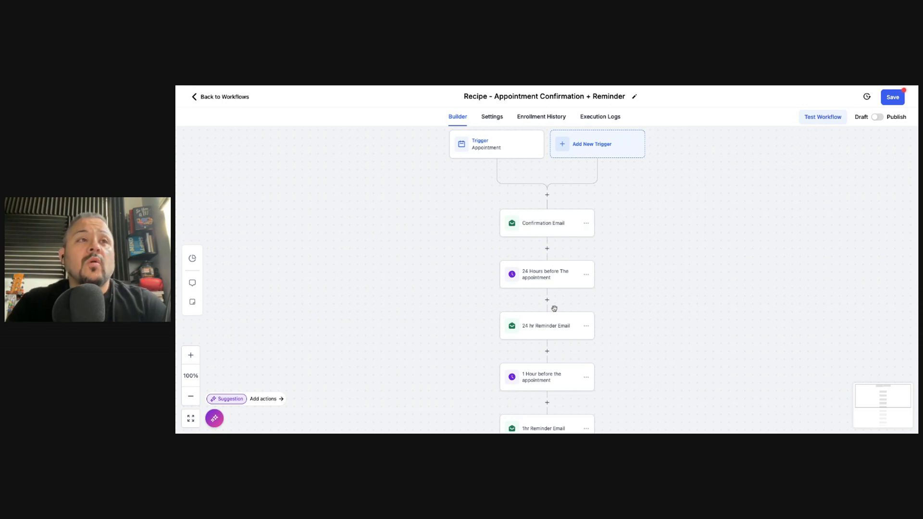
Inspect the 1hr Reminder SMS settings down to Test Phone Number, then request Workflow AI suggestions
scroll(559, 287, "down", 2)
scroll(559, 287, "down", 2)
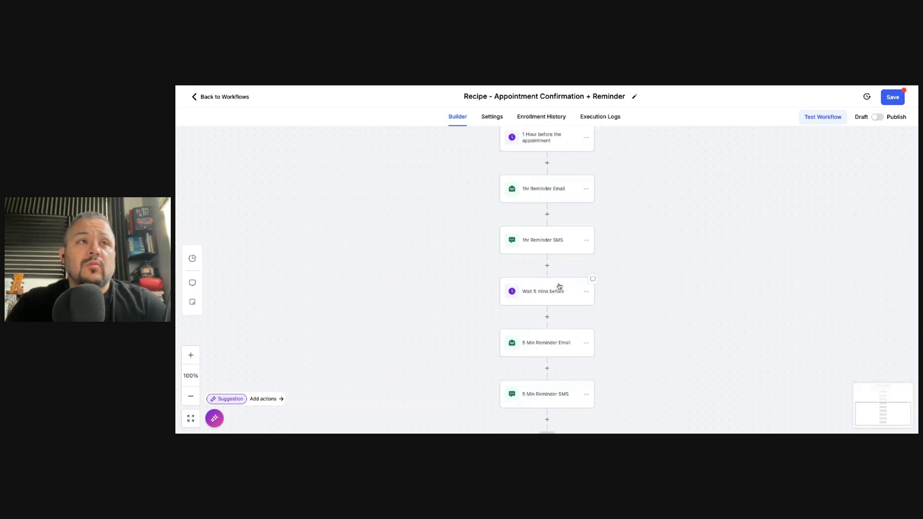
left_click(543, 241)
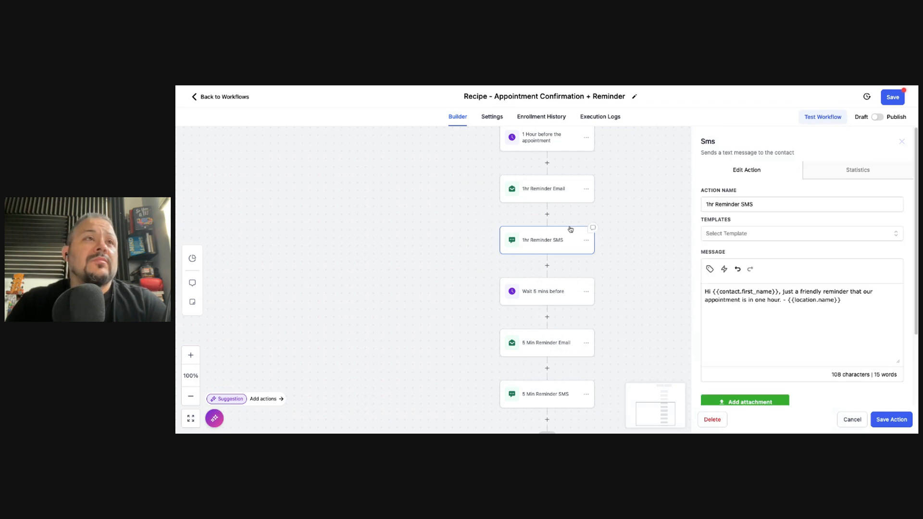
scroll(728, 373, "down", 2)
left_click(776, 376)
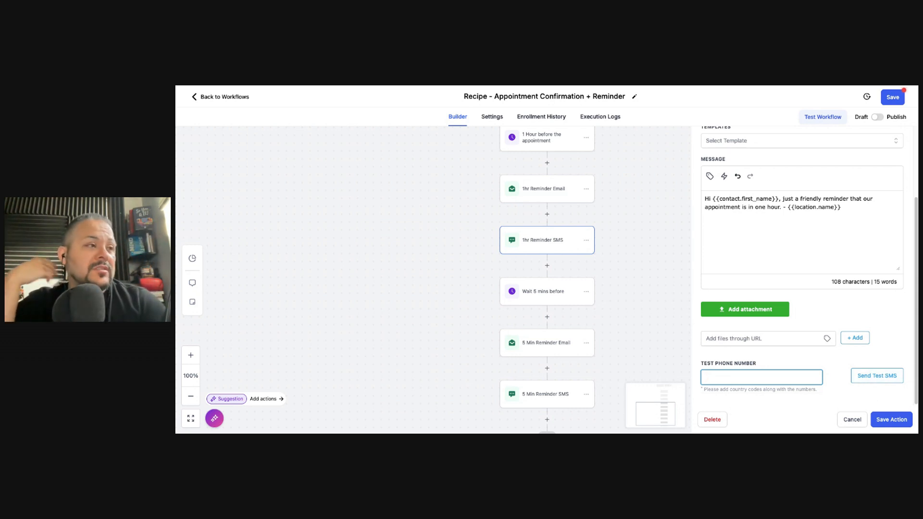
scroll(702, 313, "up", 3)
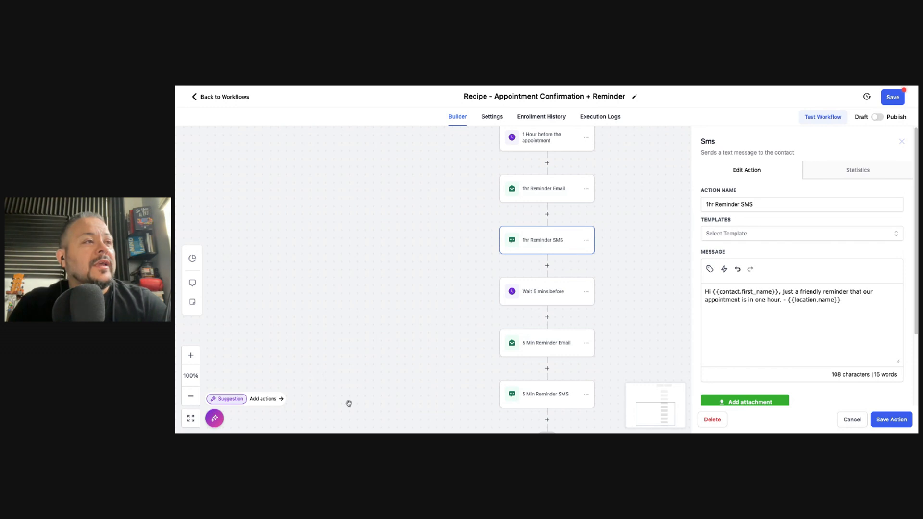
left_click(271, 399)
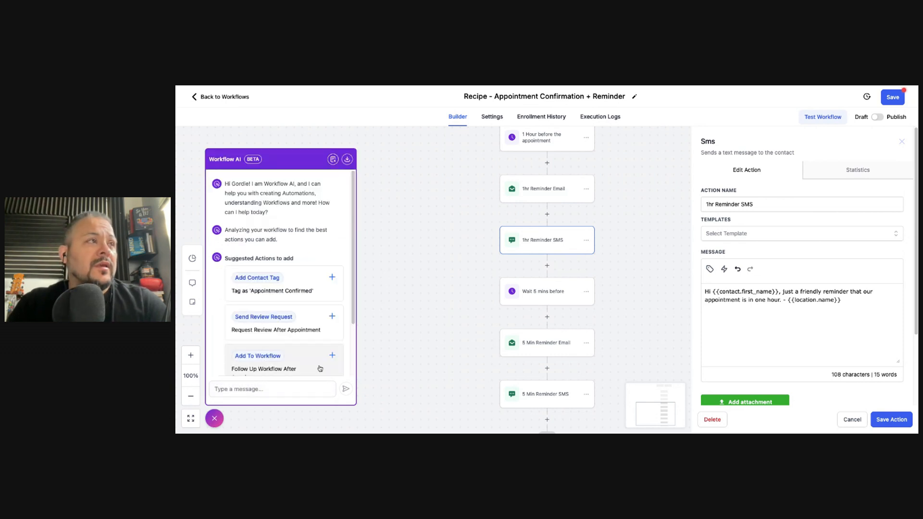
Close the Workflow AI suggestions panel, reopening it once before dismissing it
scroll(273, 326, "down", 2)
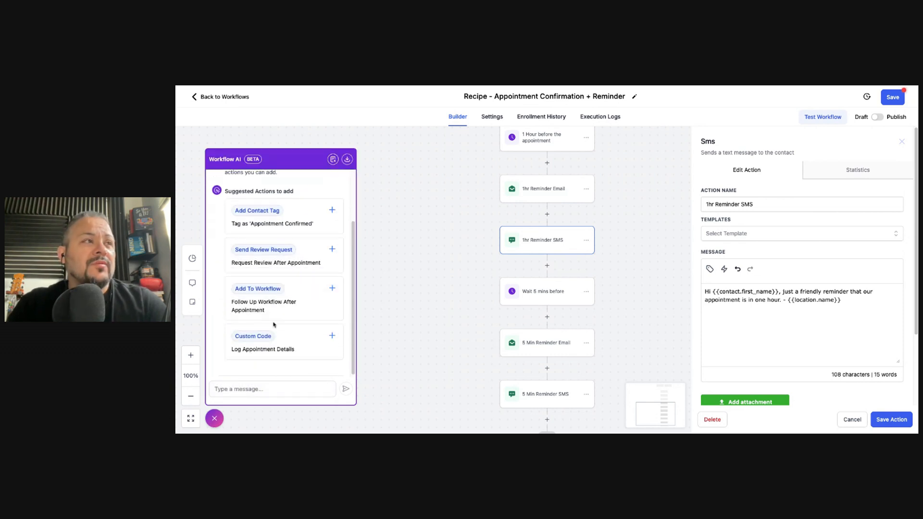
scroll(274, 325, "up", 2)
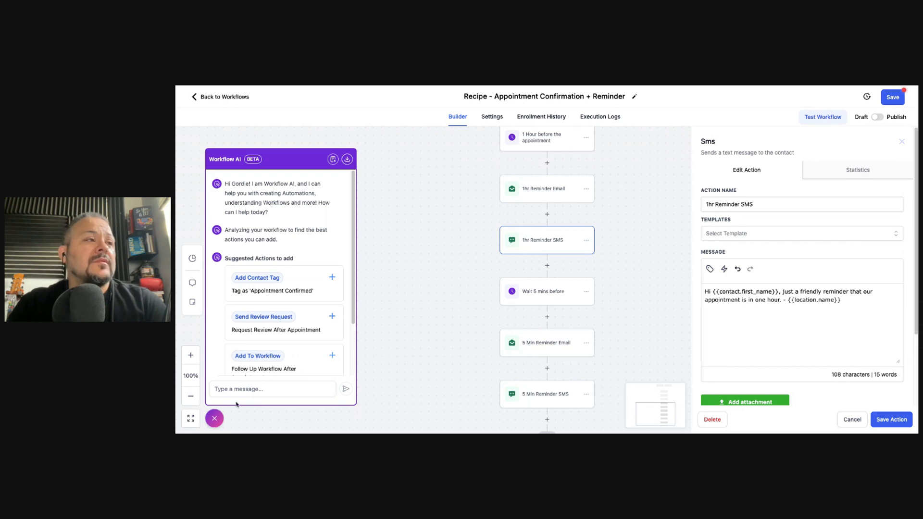
left_click(211, 421)
left_click(232, 403)
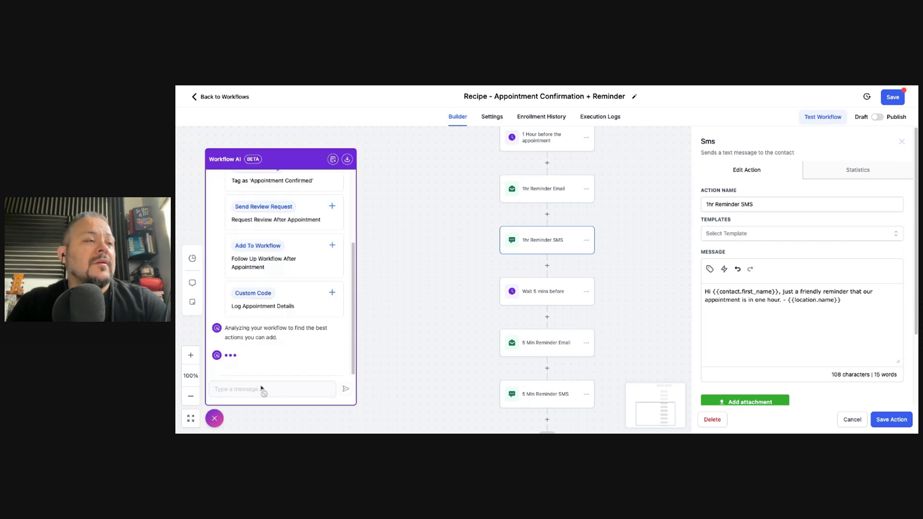
left_click(214, 420)
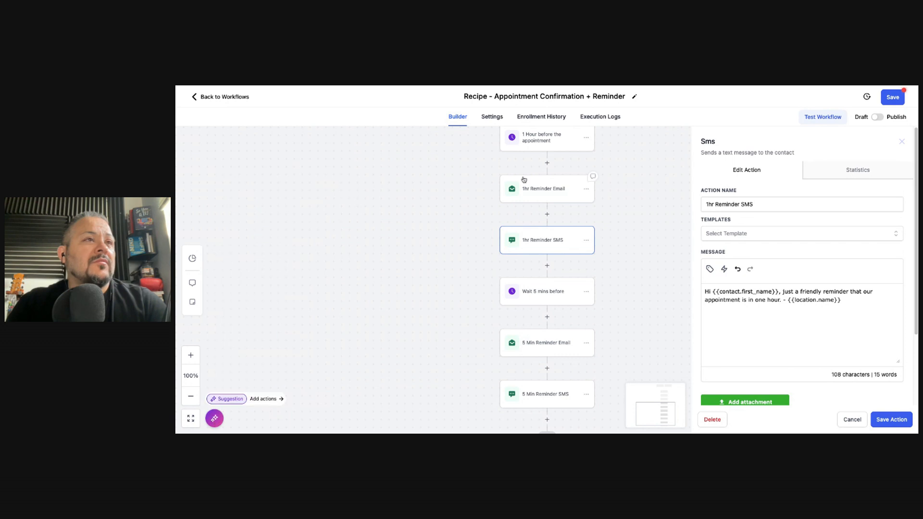
Save the Recipe - Appointment Confirmation + Reminder workflow
scroll(509, 326, "up", 3)
scroll(514, 323, "up", 5)
scroll(294, 410, "down", 5)
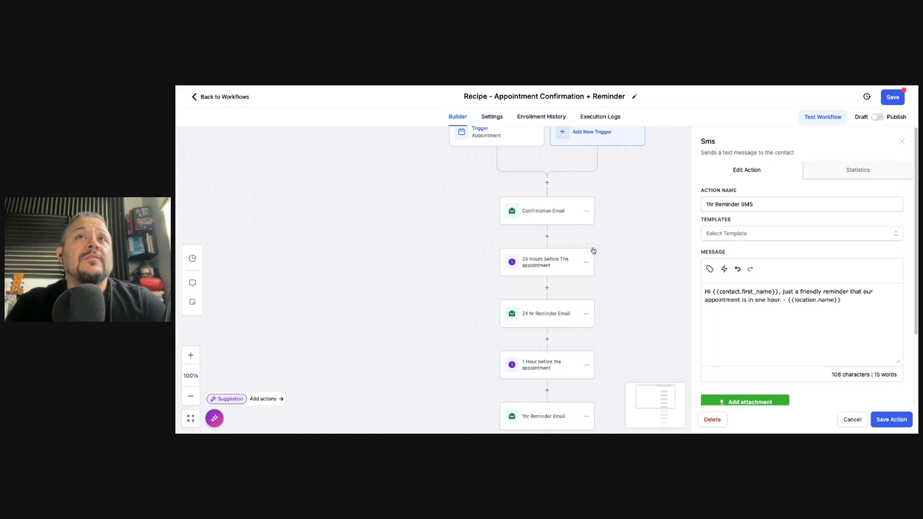
left_click(893, 97)
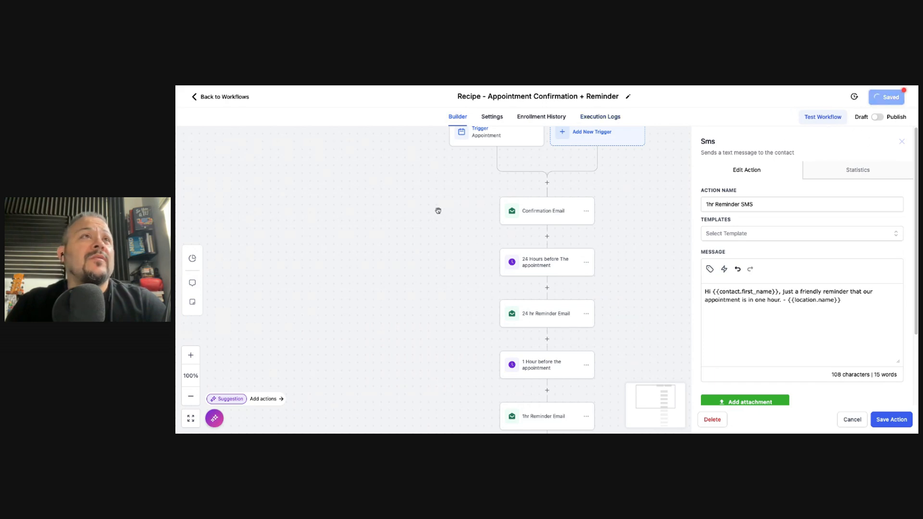